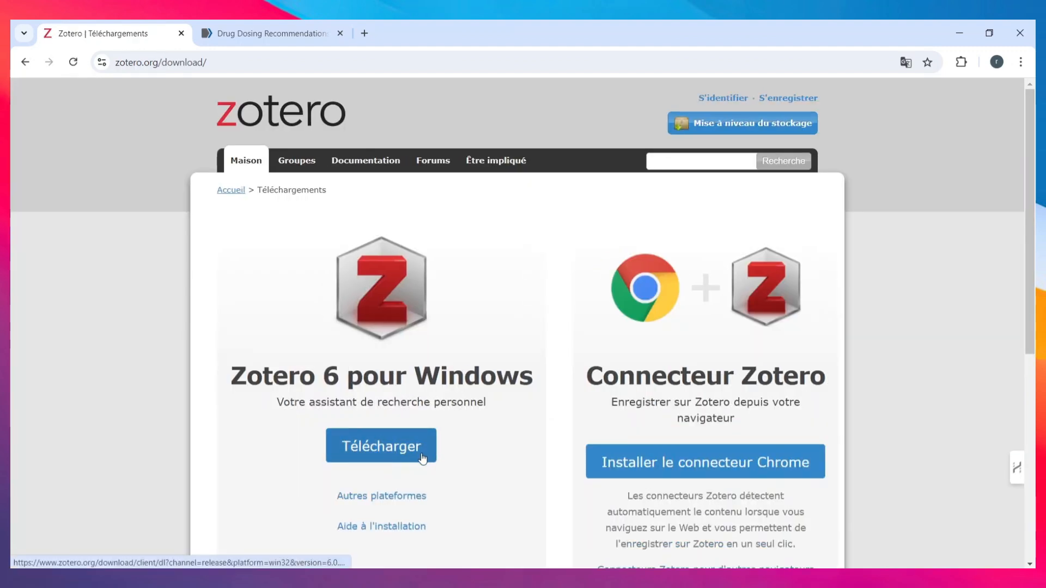
Download the Zotero 6 for Windows installer and check its download progress
scroll(312, 402, "down", 1)
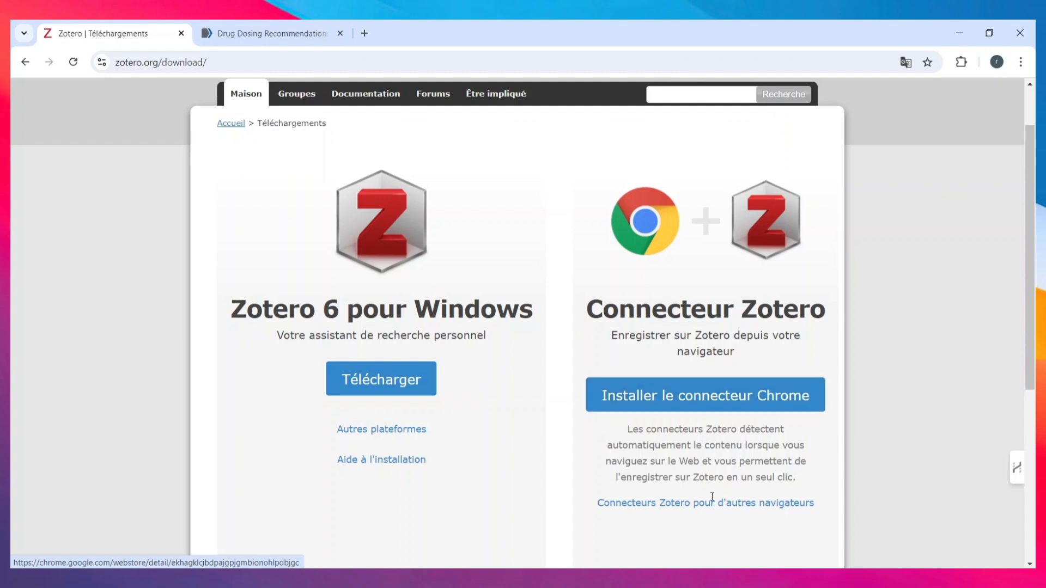
left_click(372, 381)
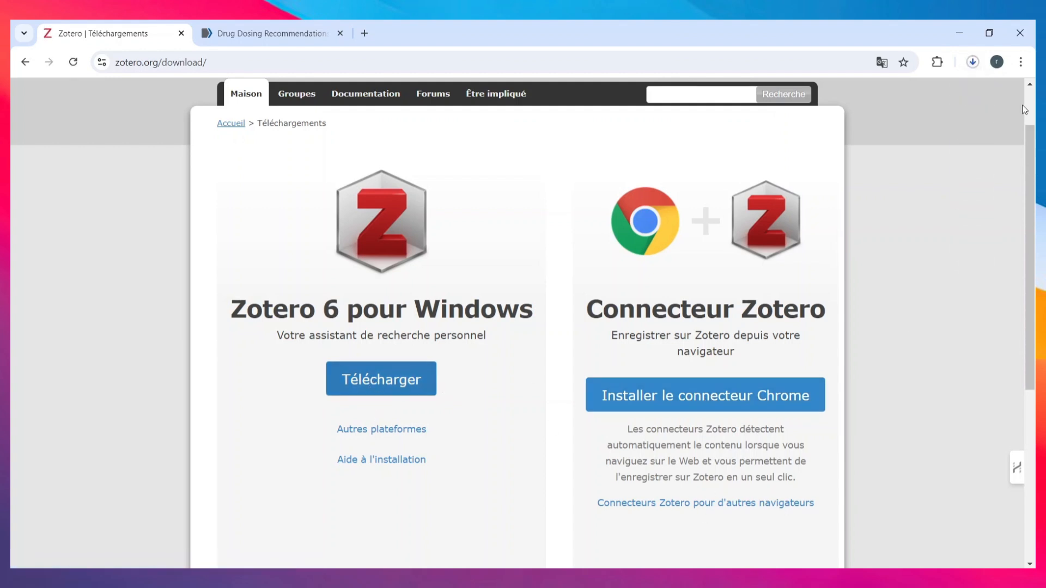
left_click(973, 62)
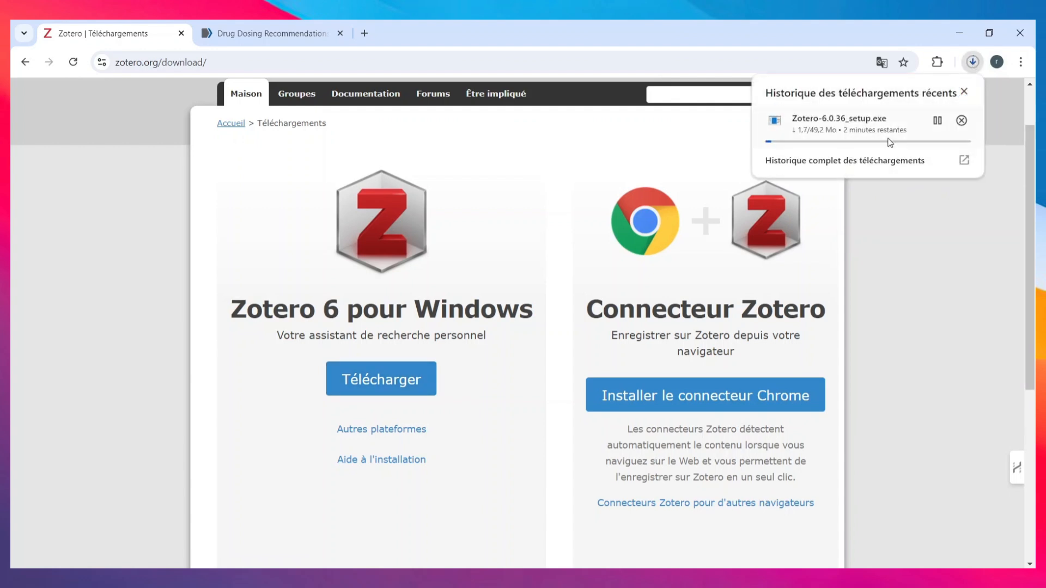
left_click(515, 229)
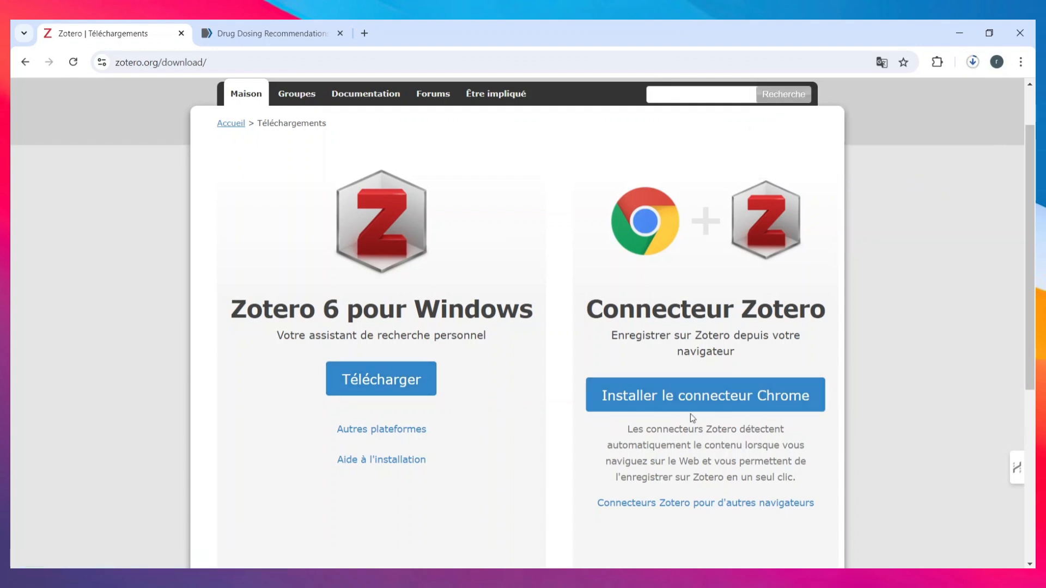
Install the Zotero Connector extension in Chrome from the Chrome Web Store and dismiss the notification
left_click(709, 398)
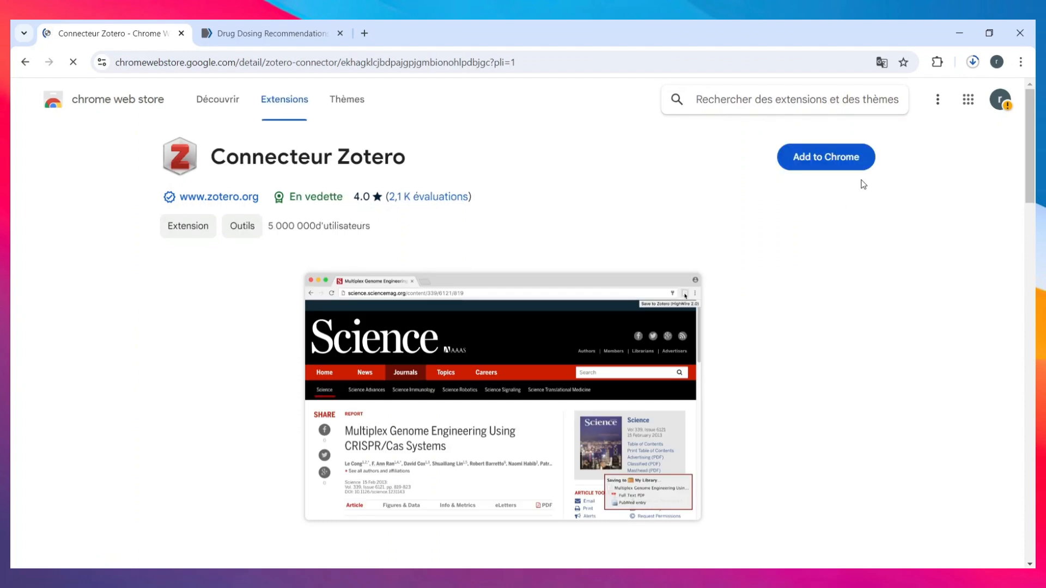
left_click(833, 159)
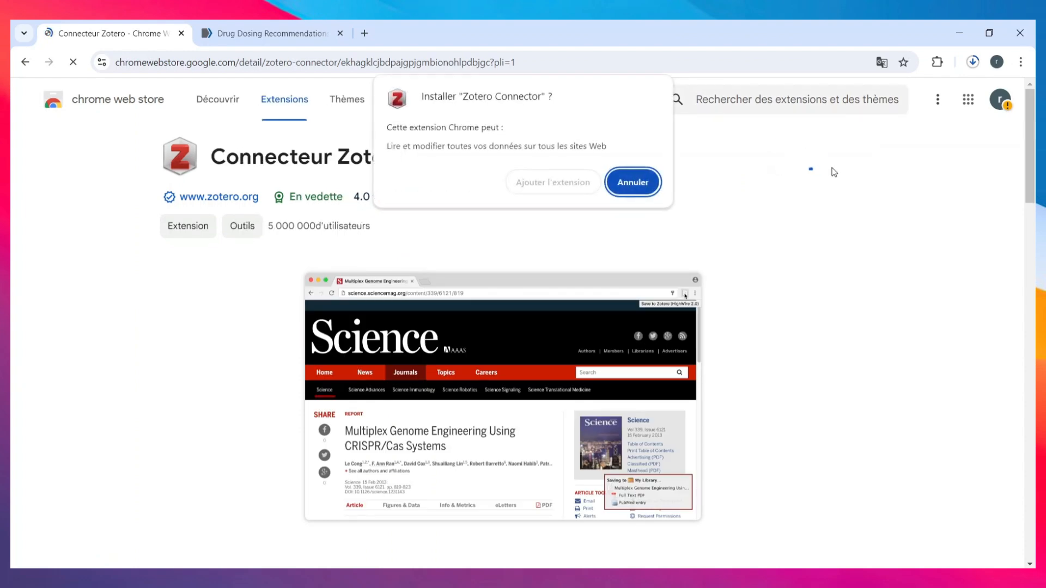
left_click(543, 183)
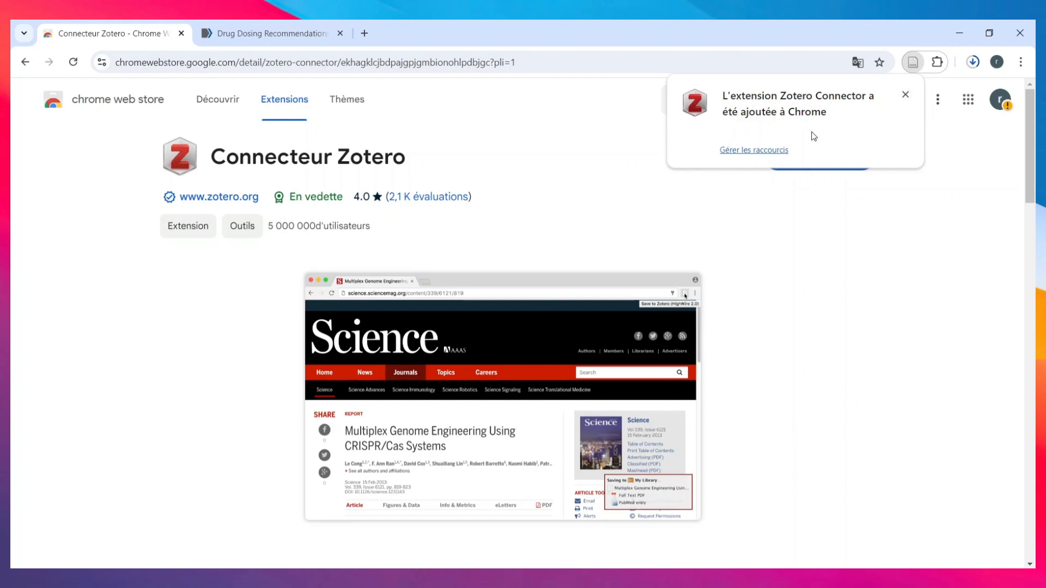
left_click(906, 96)
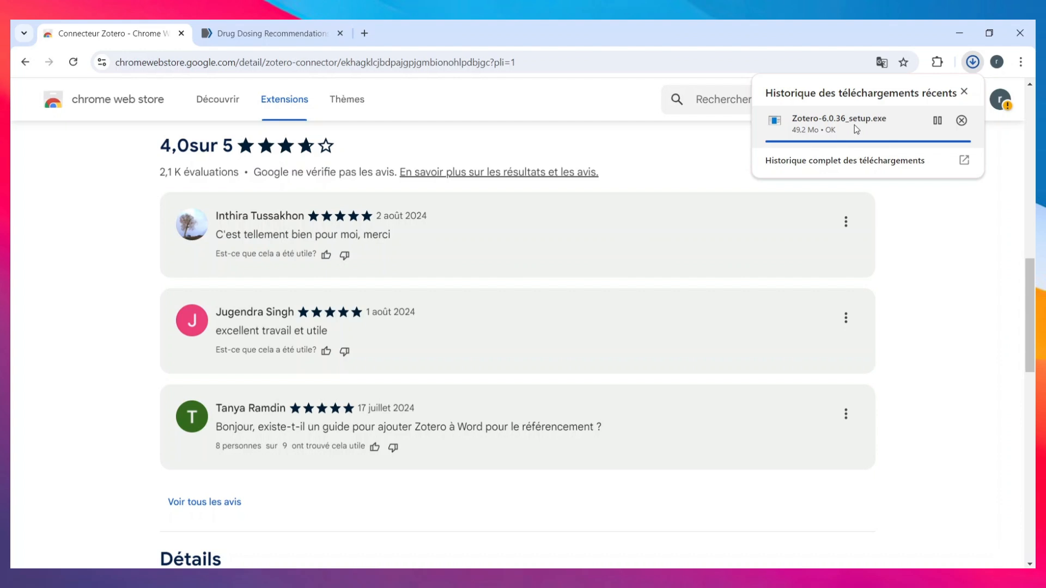
Locate the downloaded Zotero-6.0.36_setup in its folder, run it, and install Zotero in the default location, launching it on completion
right_click(854, 125)
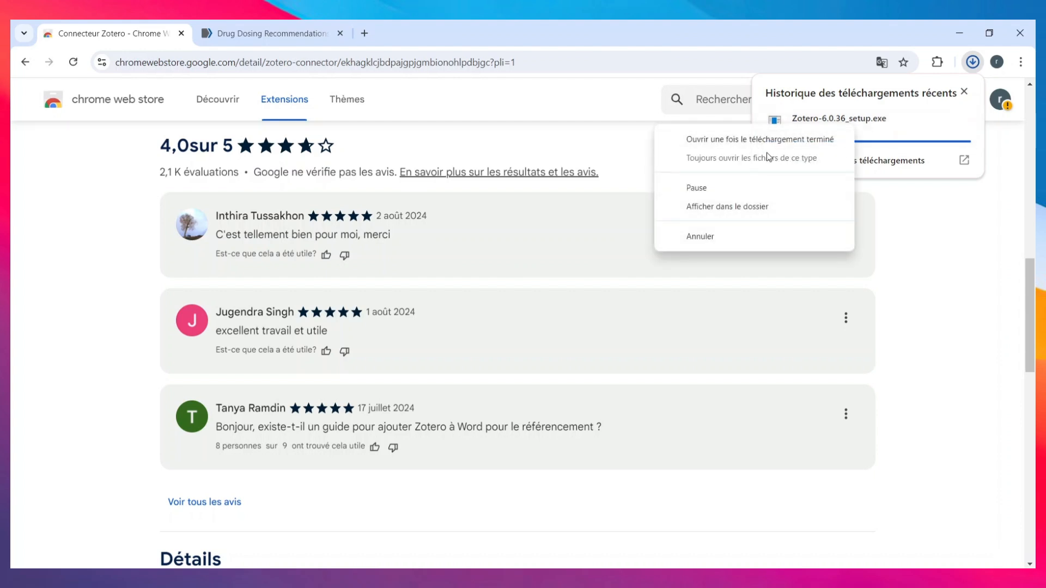
left_click(737, 206)
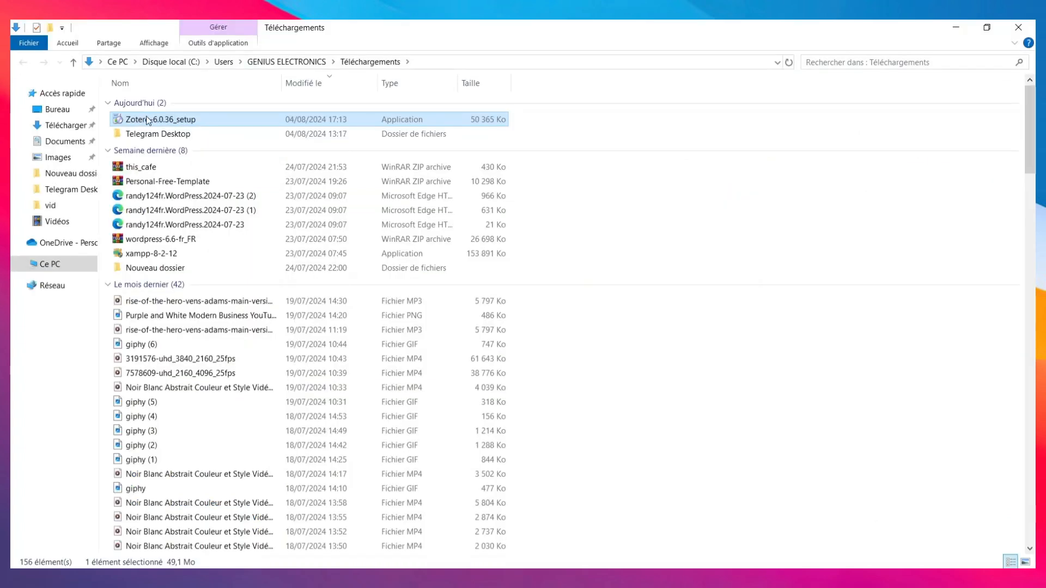
double_click(147, 120)
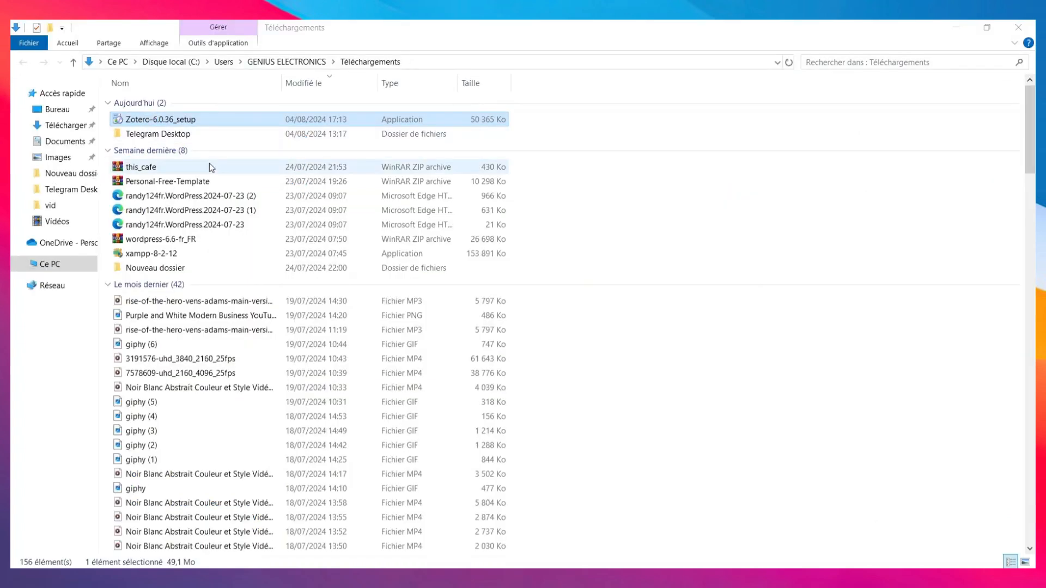
left_click(588, 409)
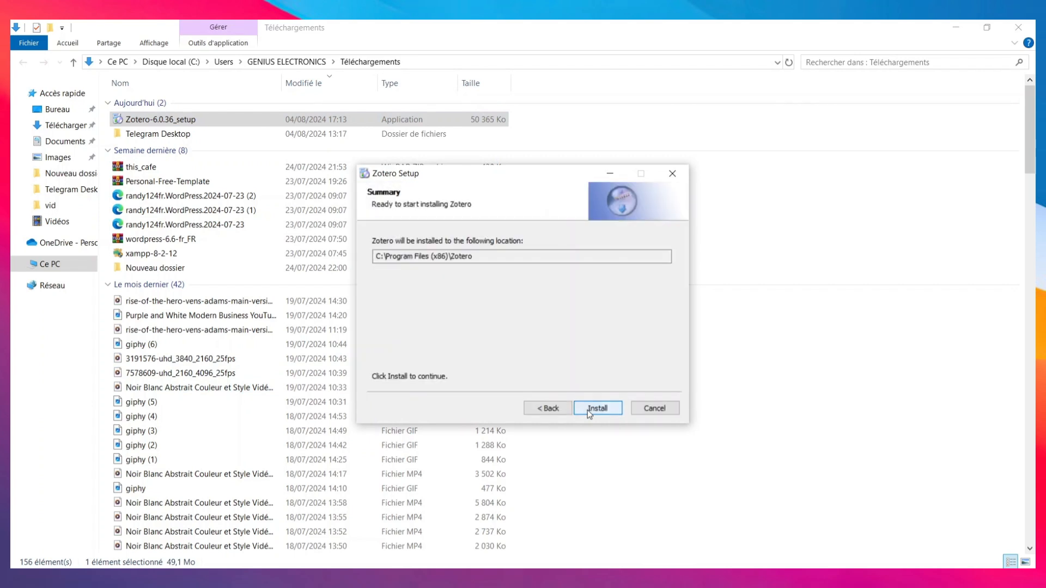
left_click(587, 410)
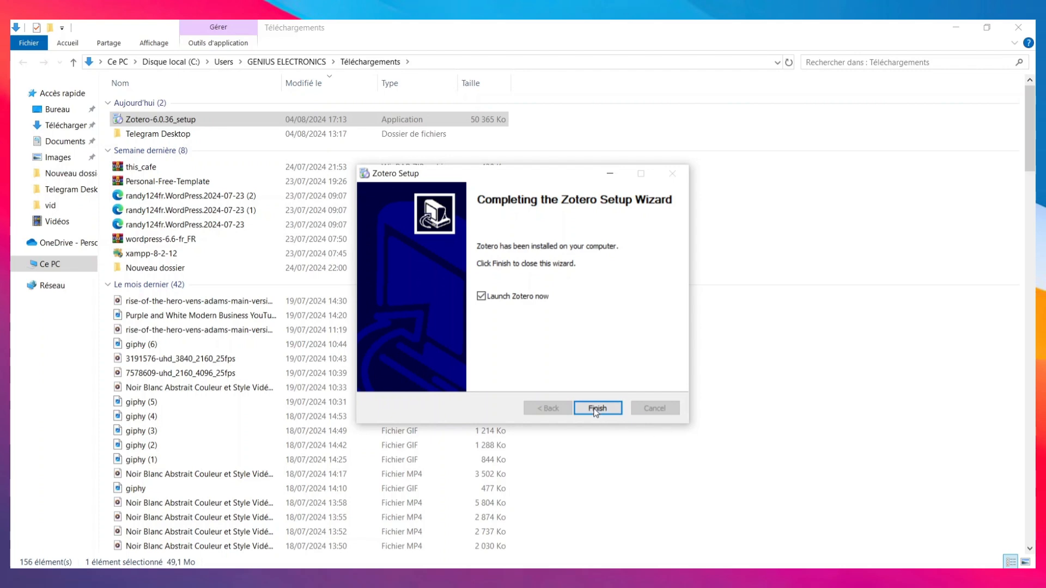
left_click(596, 409)
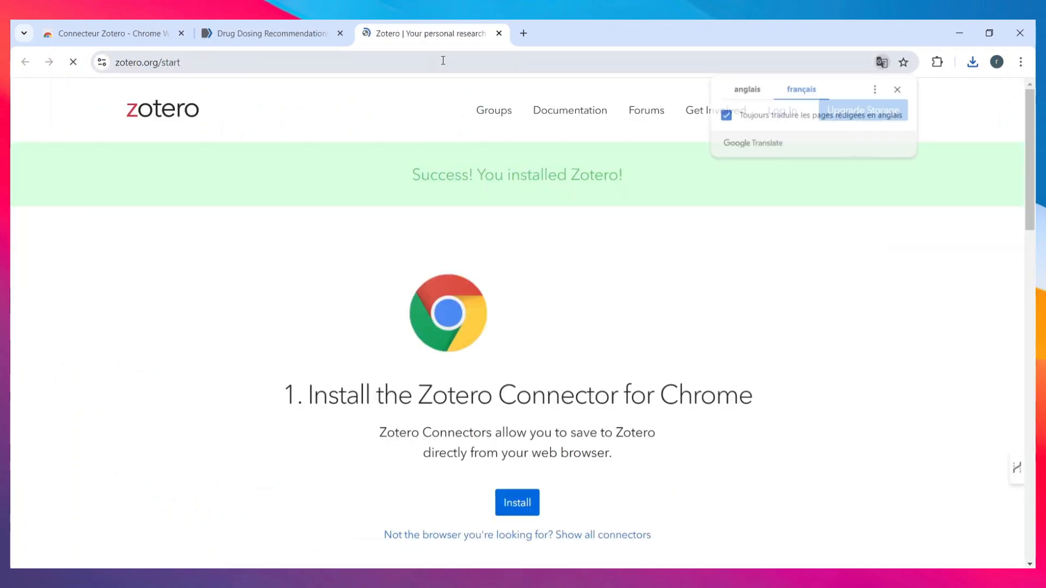
Look through the connector and registration sections of the Zotero start page, and close that page
scroll(539, 409, "down", 2)
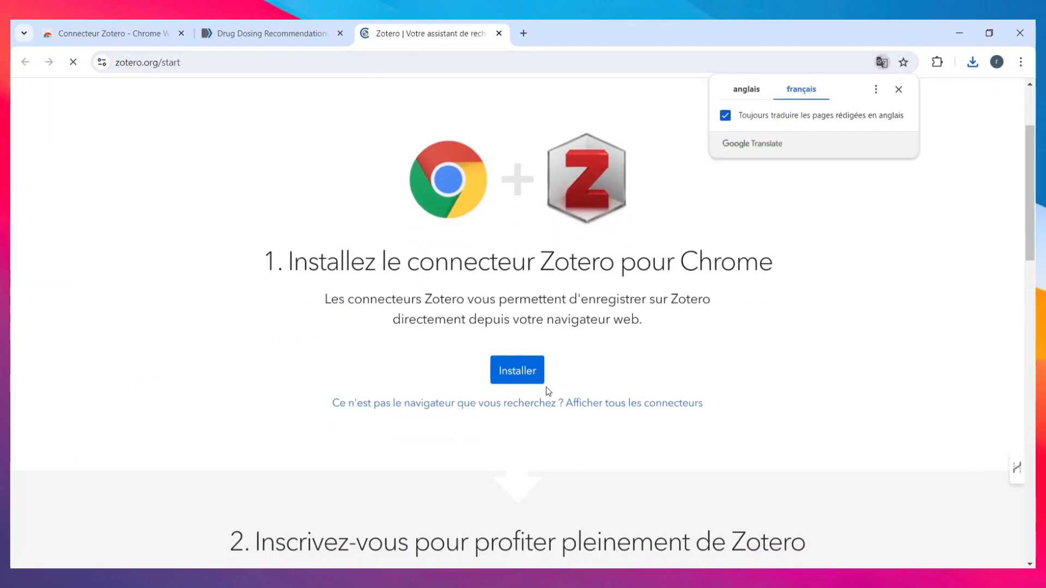
scroll(545, 388, "up", 2)
scroll(490, 348, "down", 1)
scroll(489, 348, "down", 9)
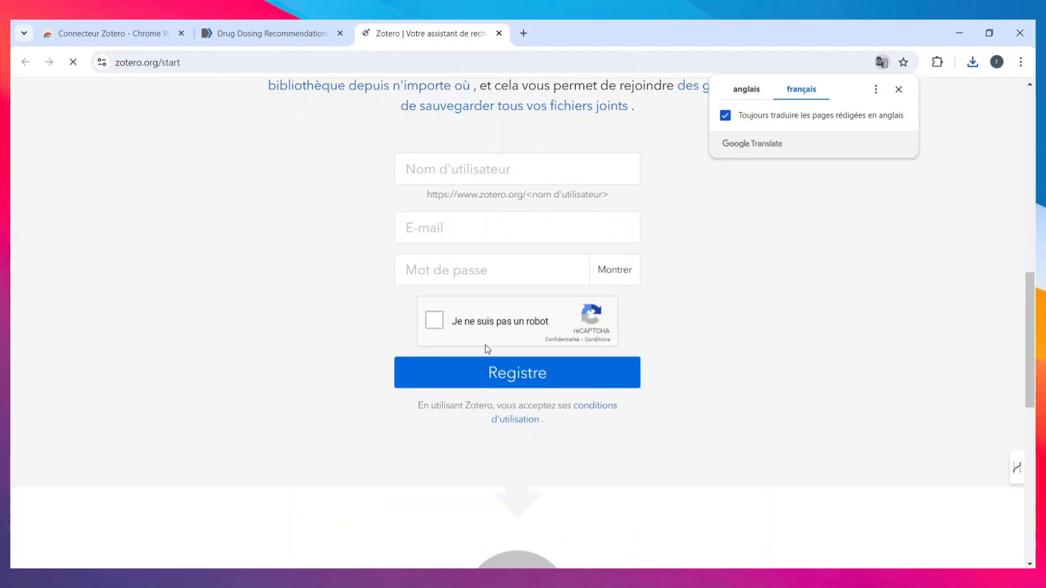
scroll(486, 346, "up", 10)
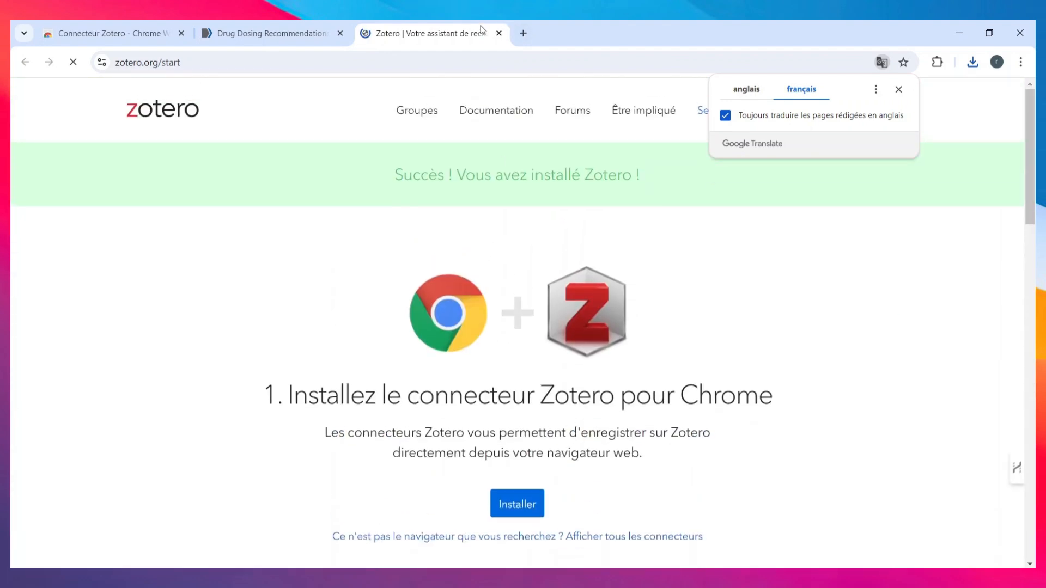
left_click(498, 33)
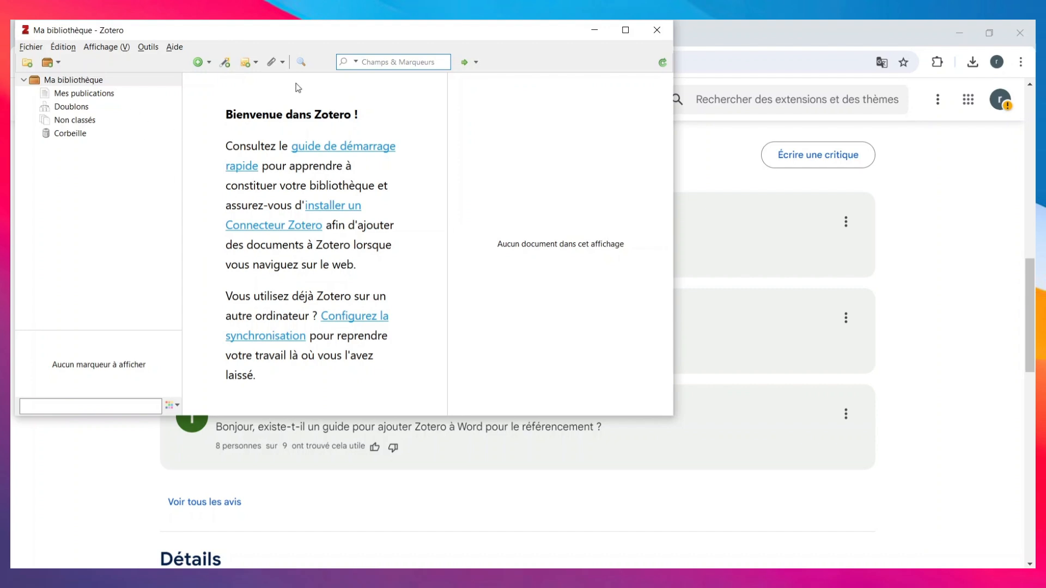
In Zotero, view Mes publications, Doublons, Non classés and Corbeille, and return to Ma bibliothèque
left_click(100, 96)
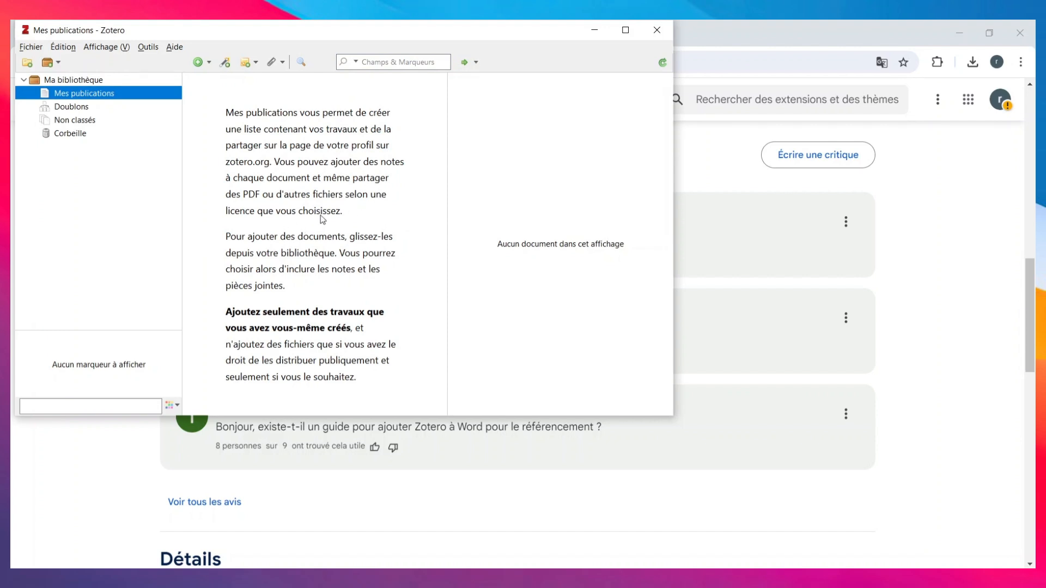
left_click(88, 105)
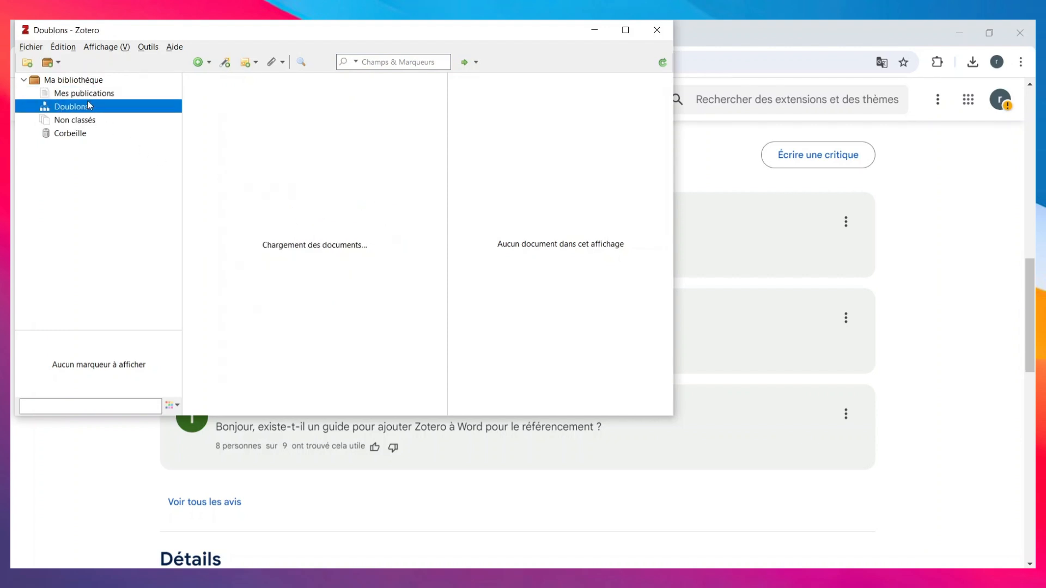
left_click(107, 124)
left_click(93, 136)
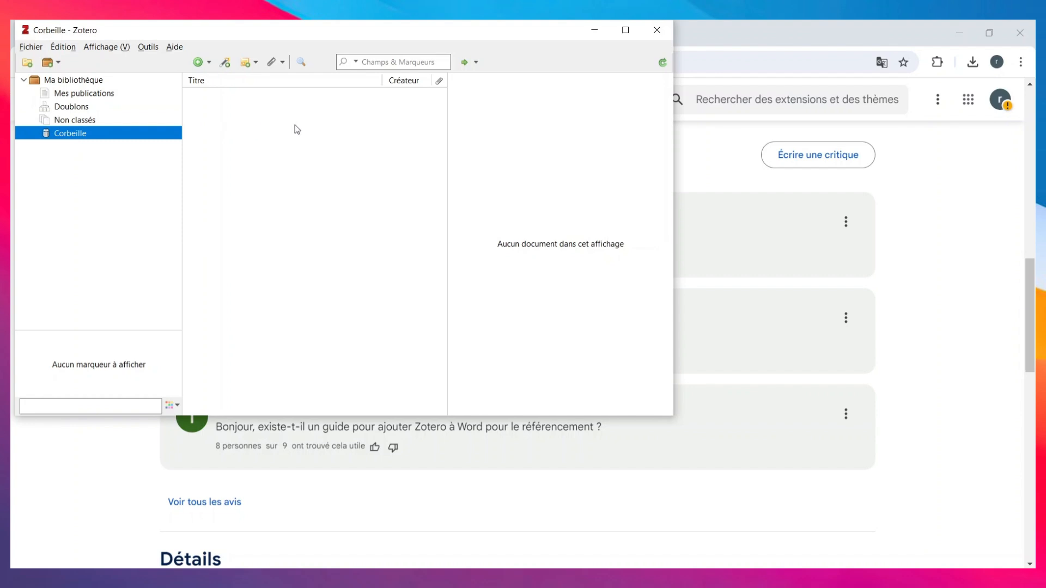
left_click(83, 80)
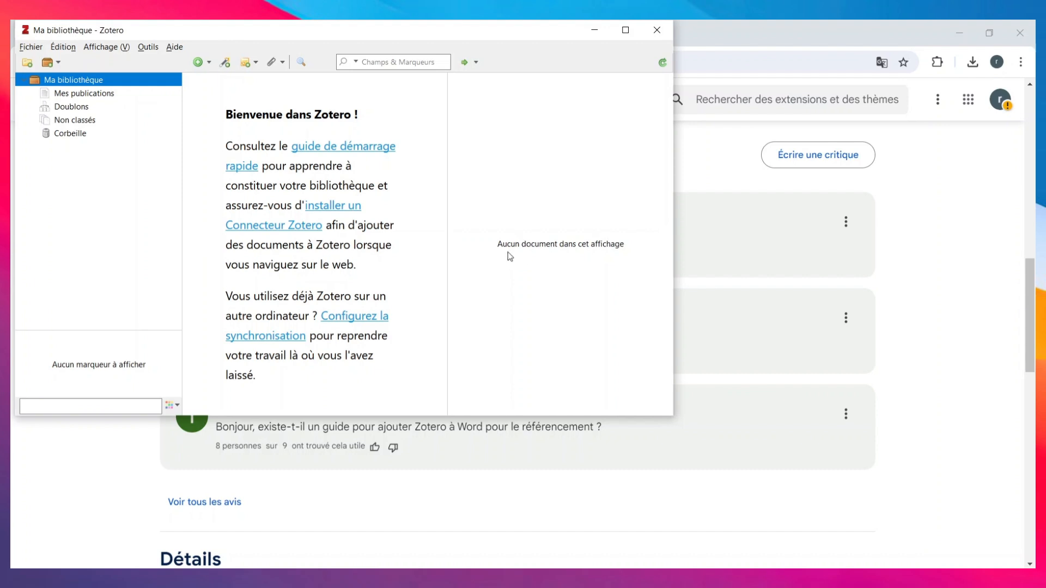
Add a new Article de revue item to Ma bibliothèque and restore the browser to a smaller window
left_click(199, 63)
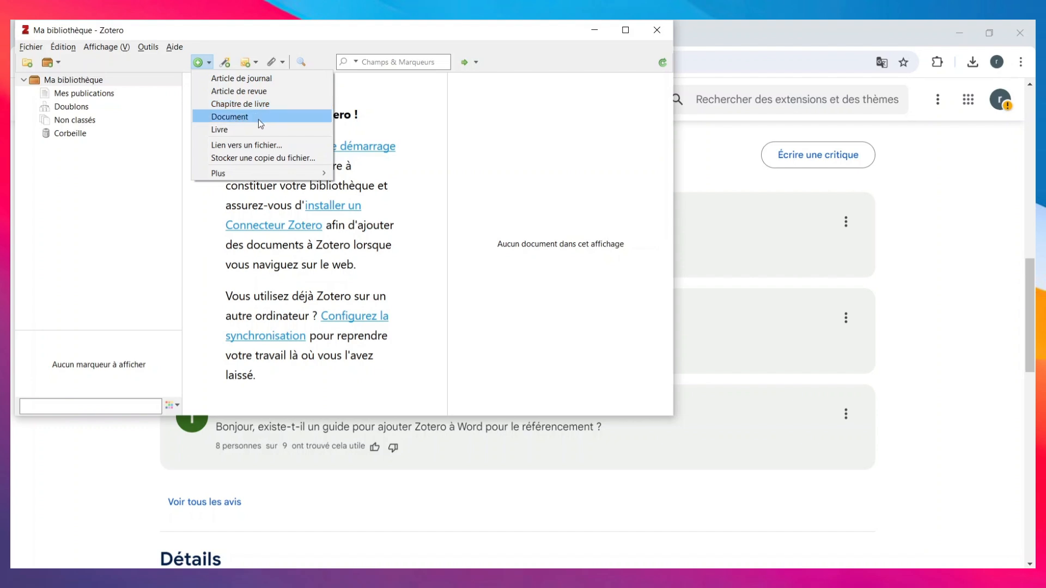
left_click(252, 91)
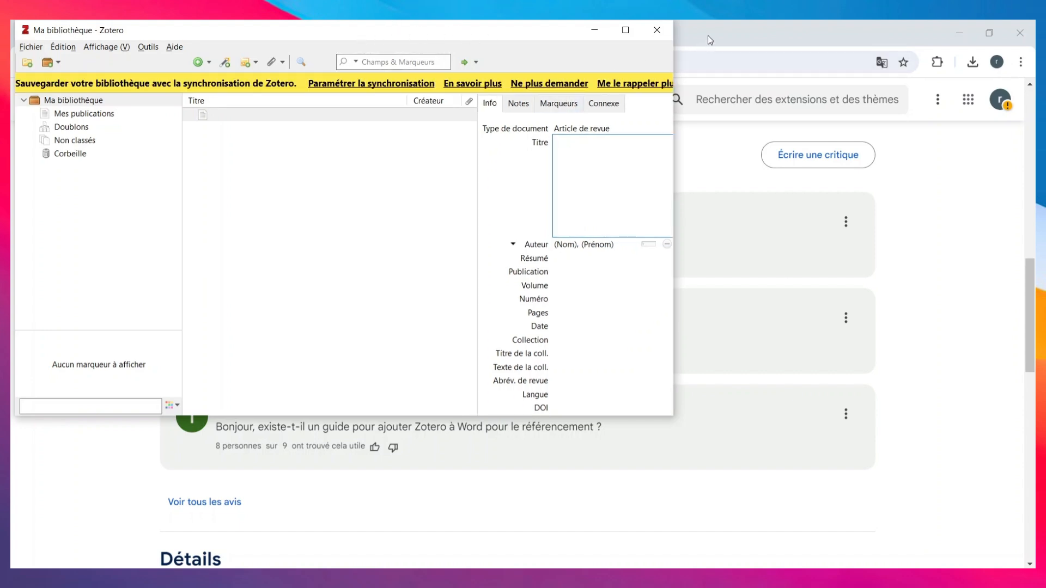
left_click_drag(518, 32, 490, 36)
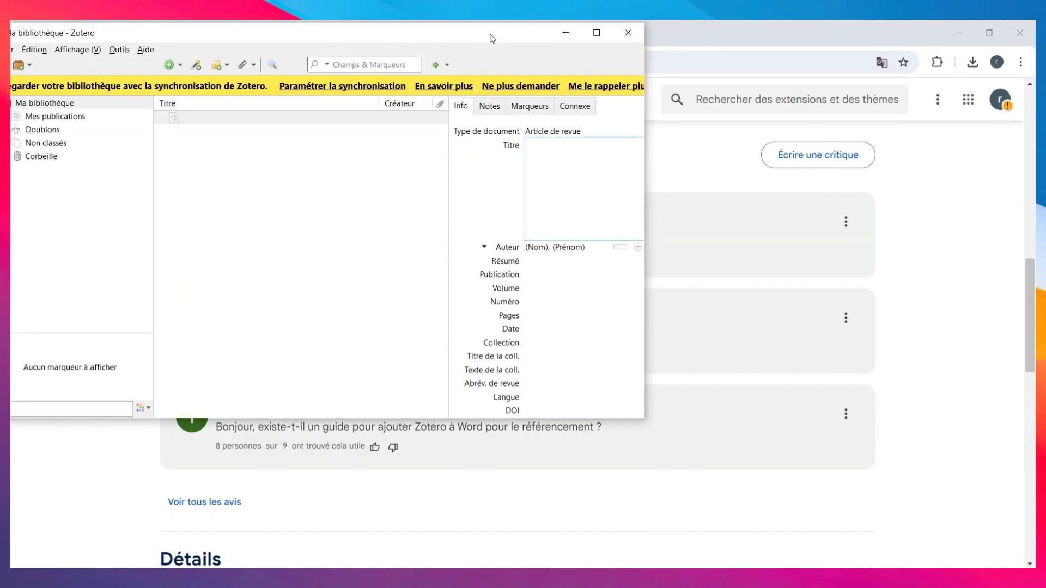
double_click(701, 36)
Copy the title "Recommandations de dosage des médicaments pour tous les patients : une feuille de route pour le changement" from the PMC article into the item's Titre
left_click(390, 132)
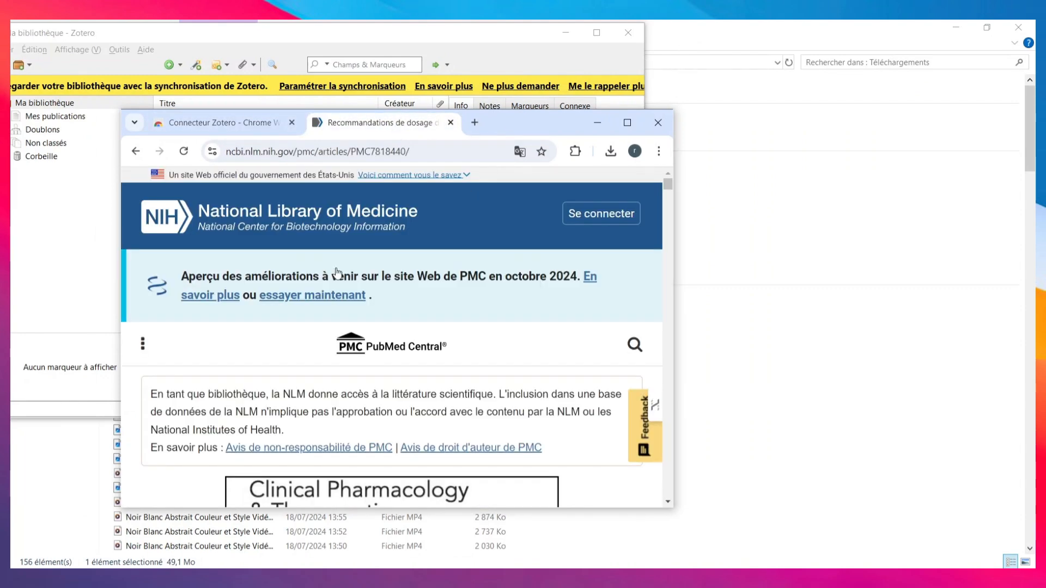
scroll(393, 348, "down", 5)
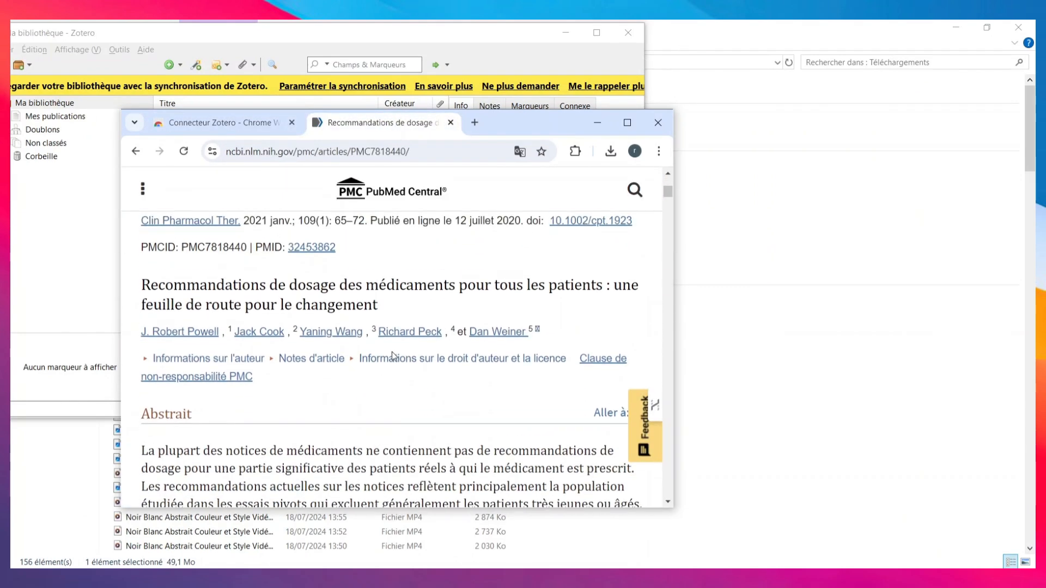
scroll(293, 349, "up", 1)
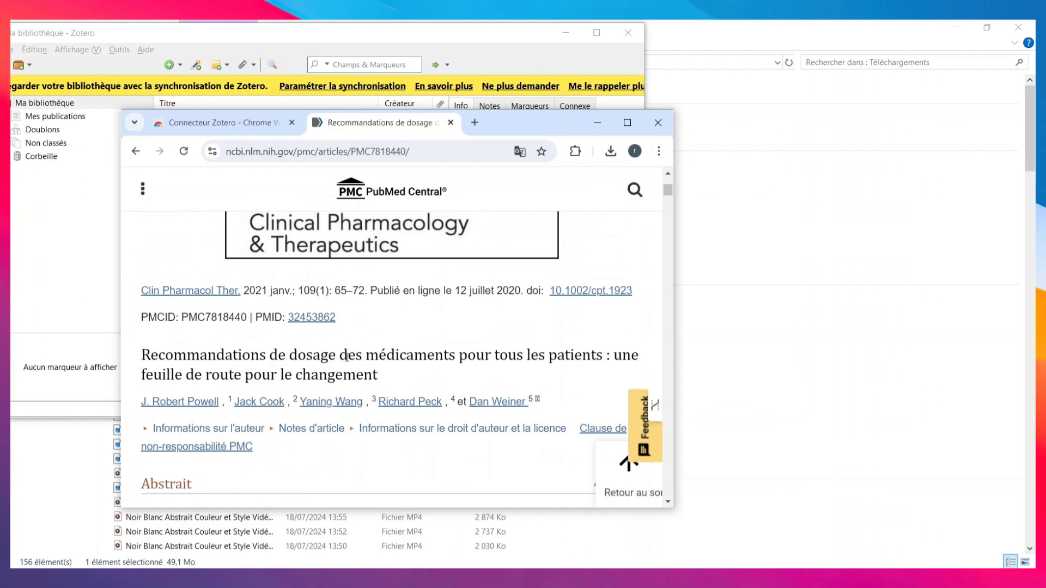
scroll(324, 352, "up", 2)
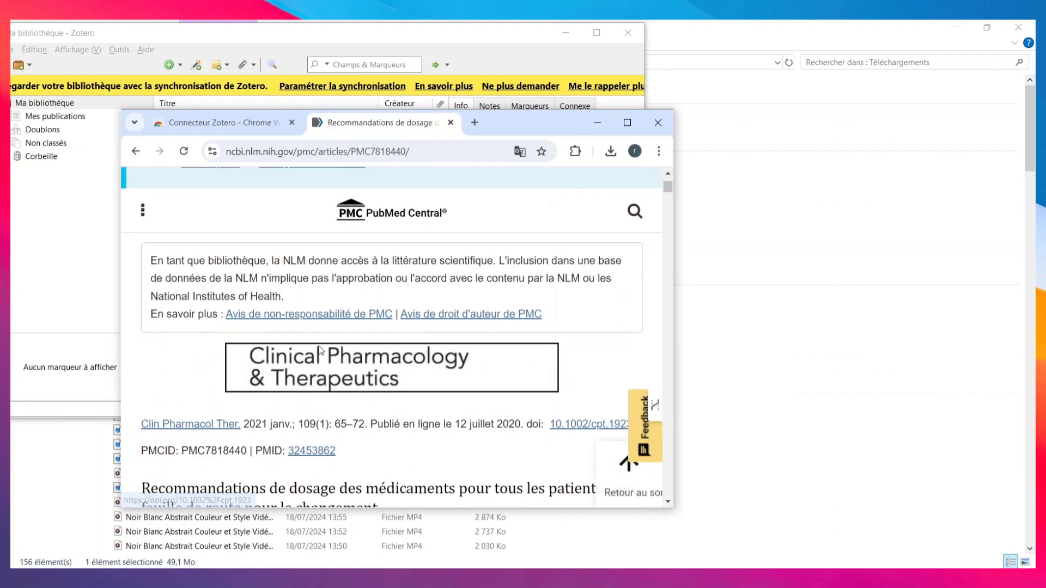
scroll(330, 419, "down", 1)
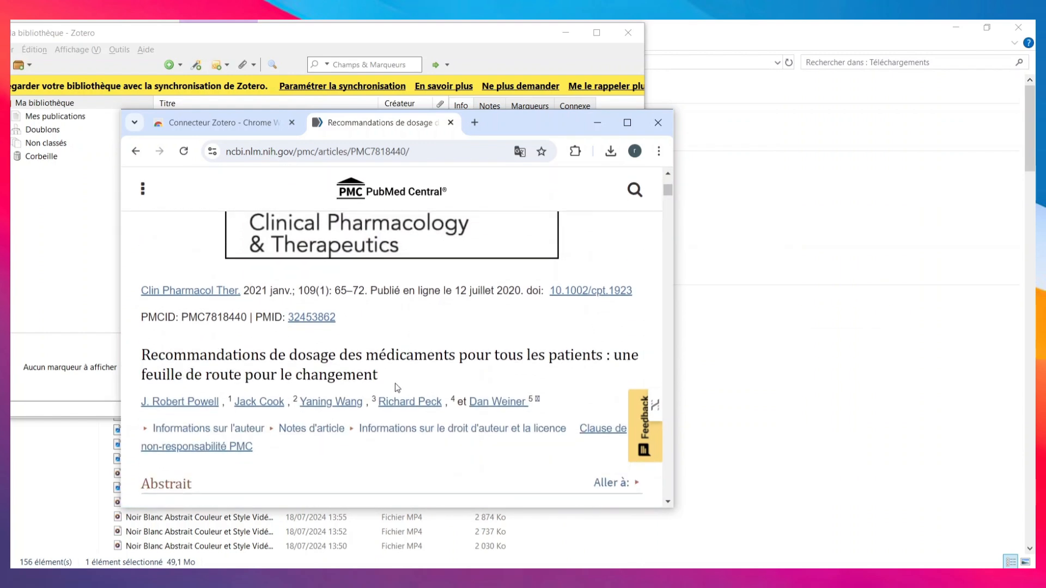
mouse_move(378, 376)
left_mouse_down()
mouse_move(260, 356)
mouse_move(139, 351)
mouse_move(334, 397)
mouse_move(378, 376)
left_mouse_up()
key("ctrl+c")
left_click(140, 349)
left_click(598, 122)
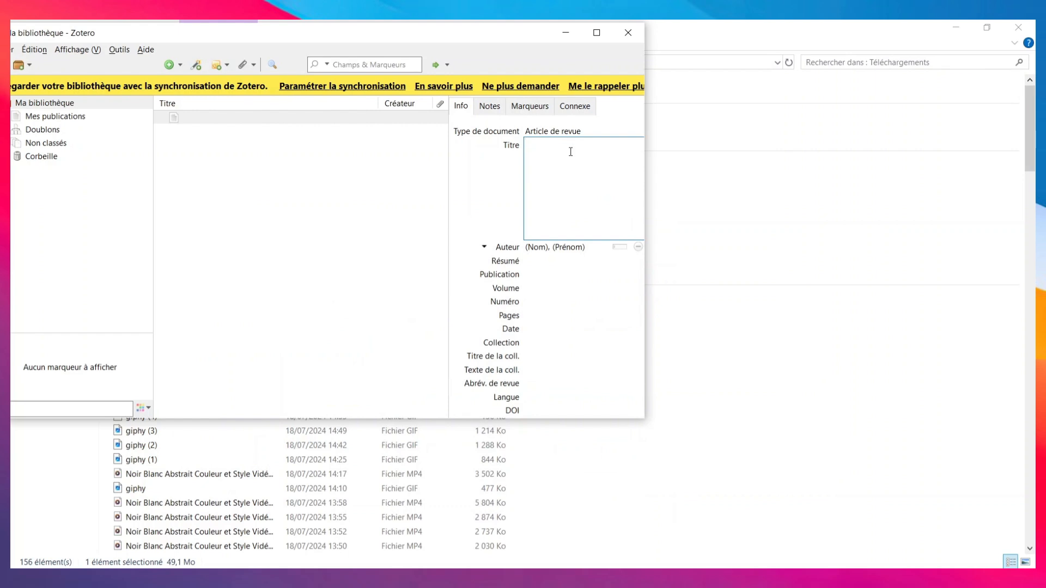
key("ctrl+v")
Copy the first listed author's name from the PMC article into the Nom part of the item's Auteur in Zotero
left_click(533, 247)
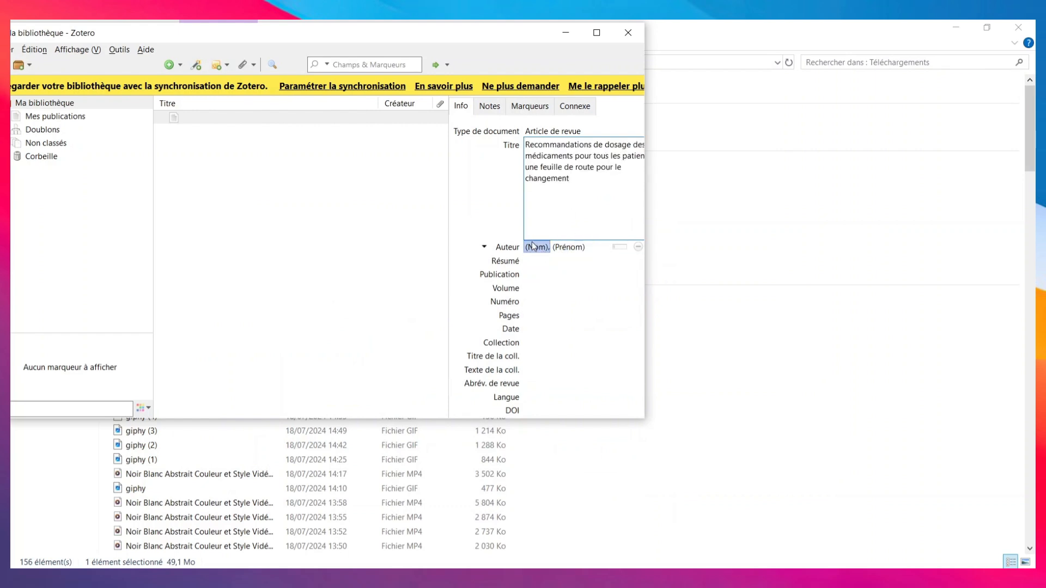
left_click(534, 246)
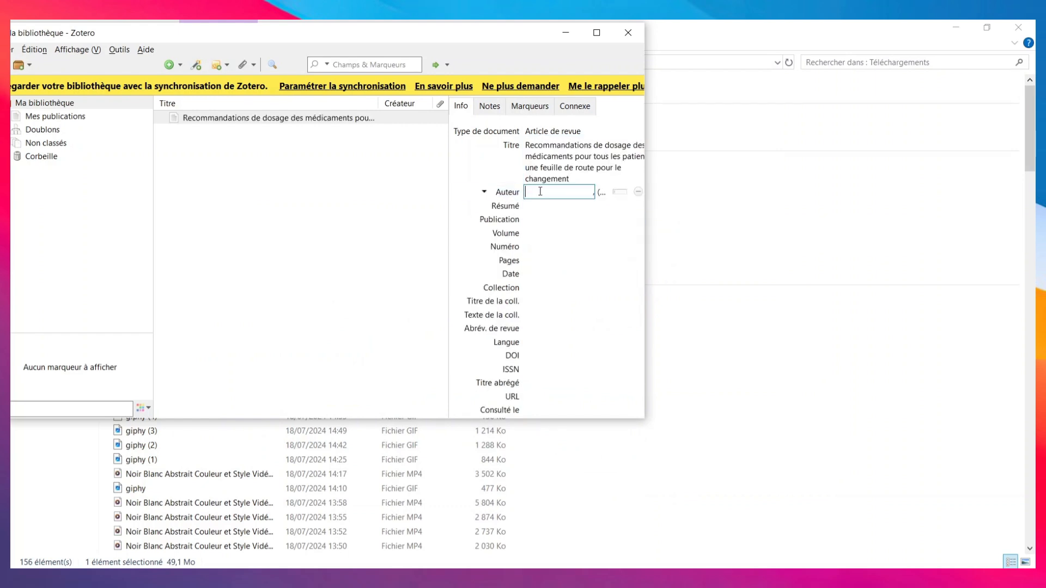
key("alt+Tab")
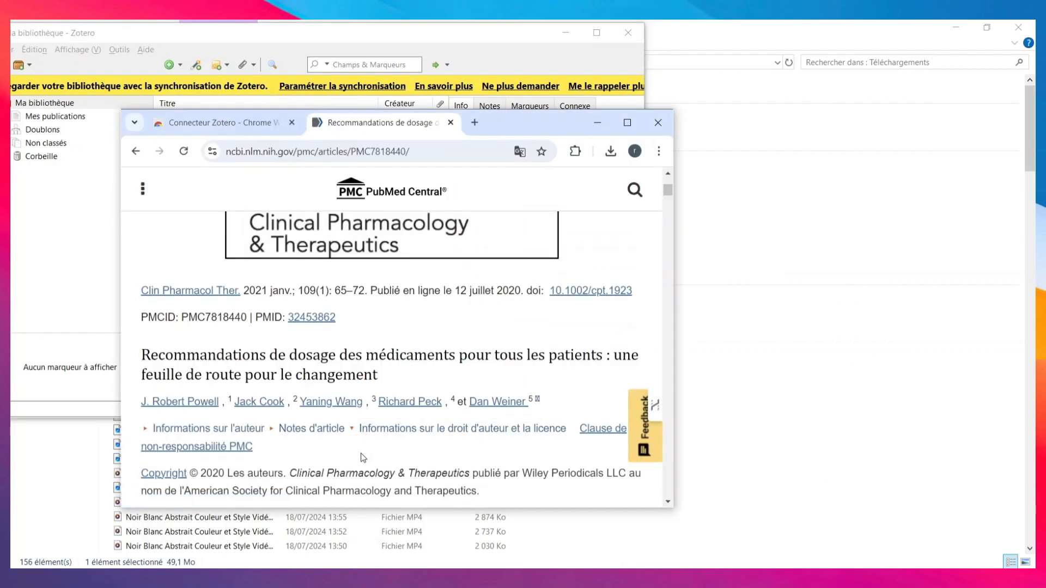
right_click(192, 408)
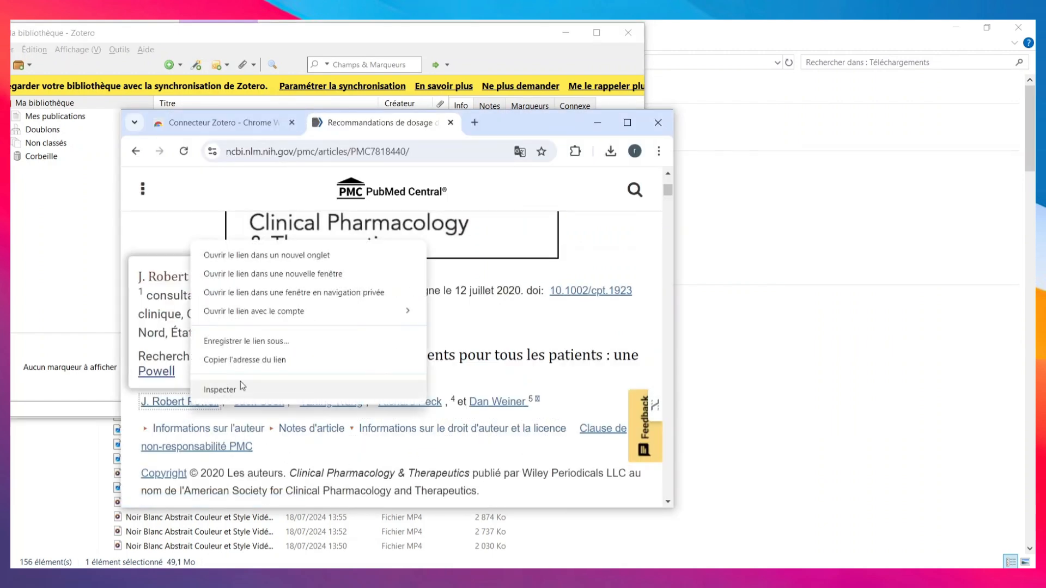
key("Escape")
left_click(223, 414)
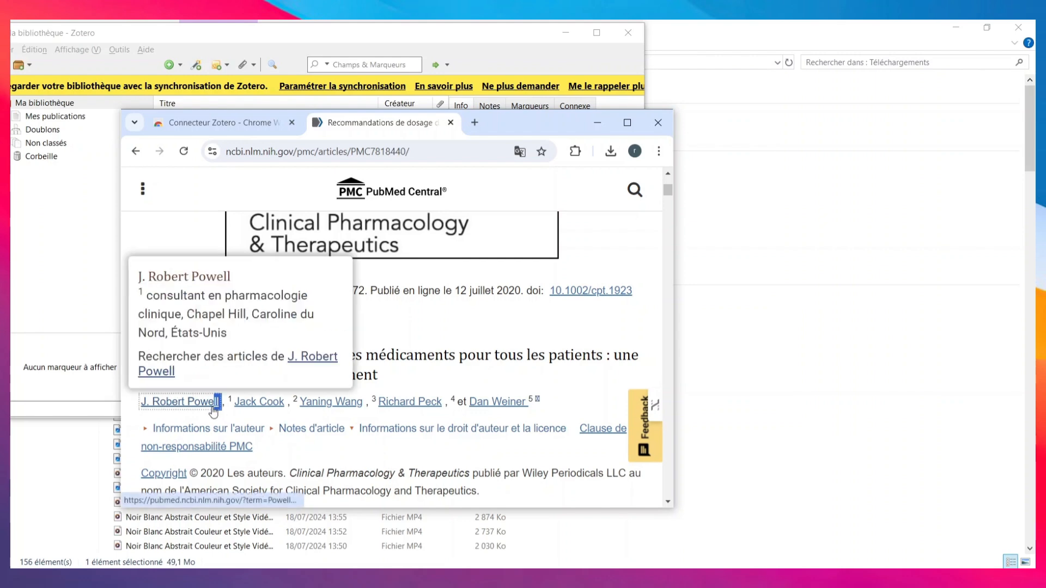
left_click_drag(224, 403, 141, 402)
key("ctrl+c")
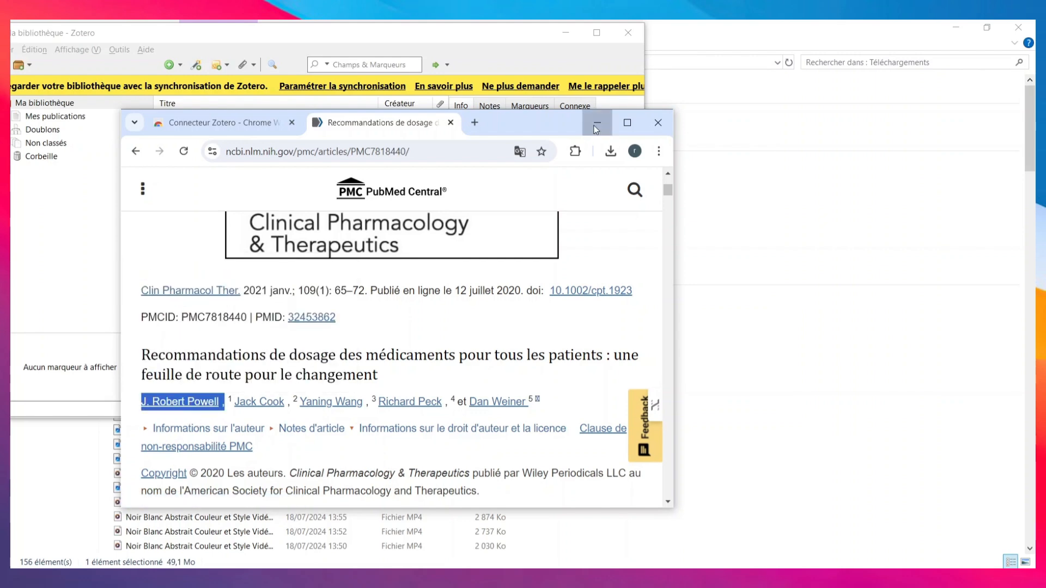
left_click(598, 124)
key("ctrl+v")
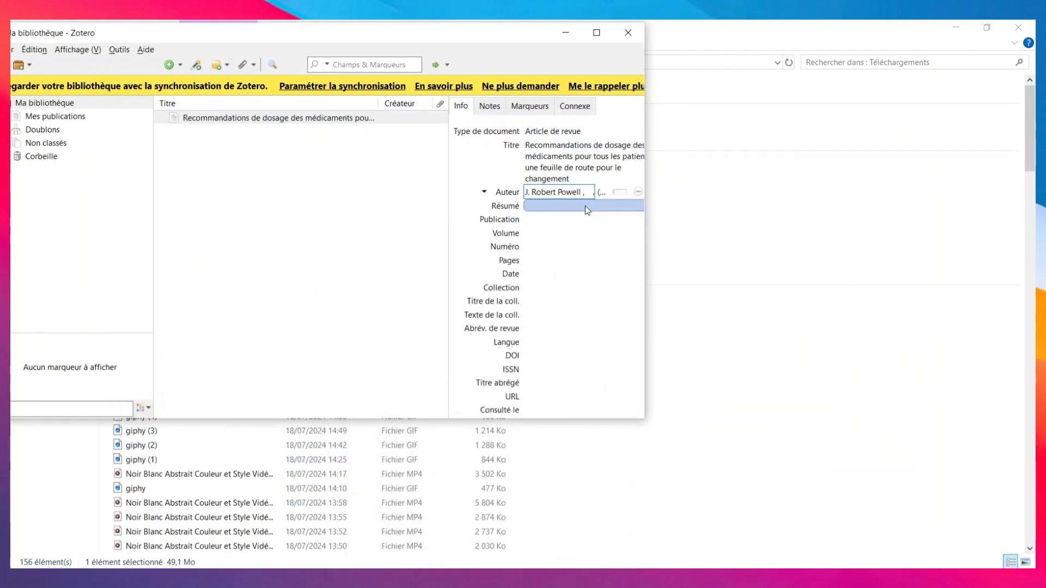
Place the browser window beside Zotero's item details and enter the second listed author's name in the item's Auteur
left_click(601, 192)
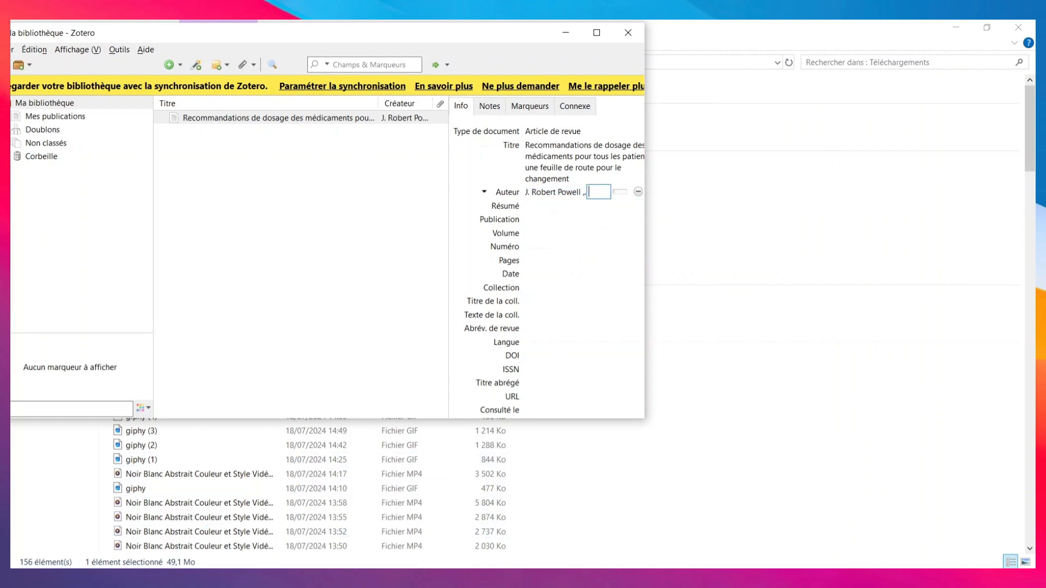
left_click(415, 578)
left_click_drag(495, 127, 822, 233)
left_click_drag(562, 507, 610, 507)
left_click(591, 194)
type("Cook")
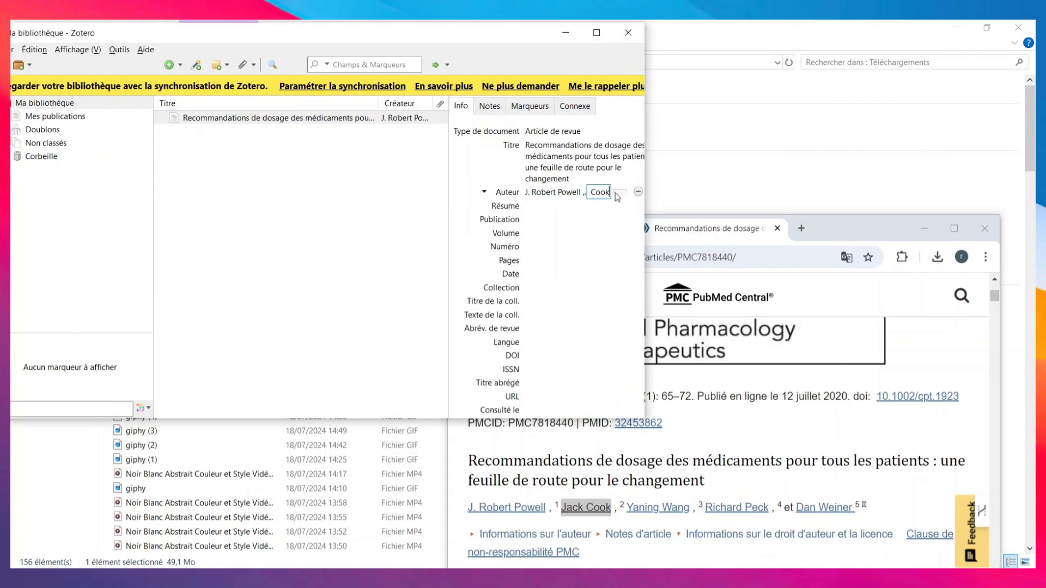
left_click(562, 207)
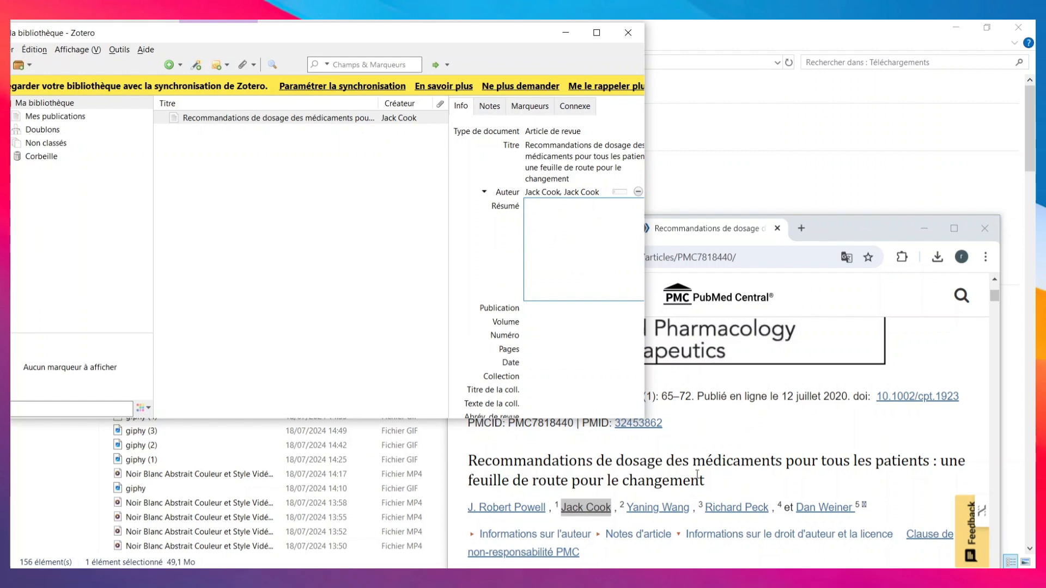
Look at the article's abstract and go through the item's Publication, Volume, Numéro, Pages, Date and Collection fields
scroll(697, 474, "down", 2)
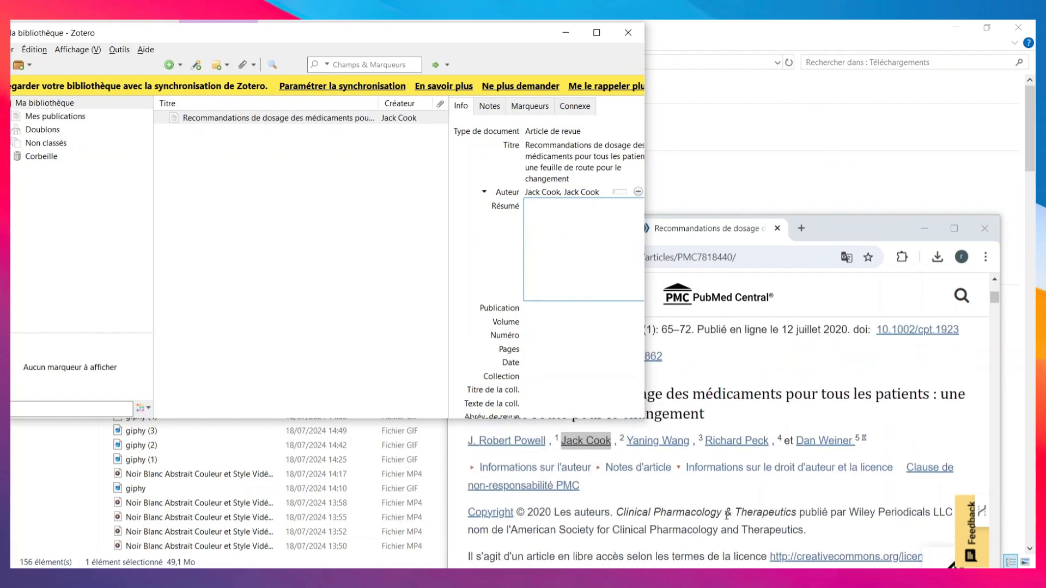
scroll(727, 515, "down", 5)
left_click(592, 310)
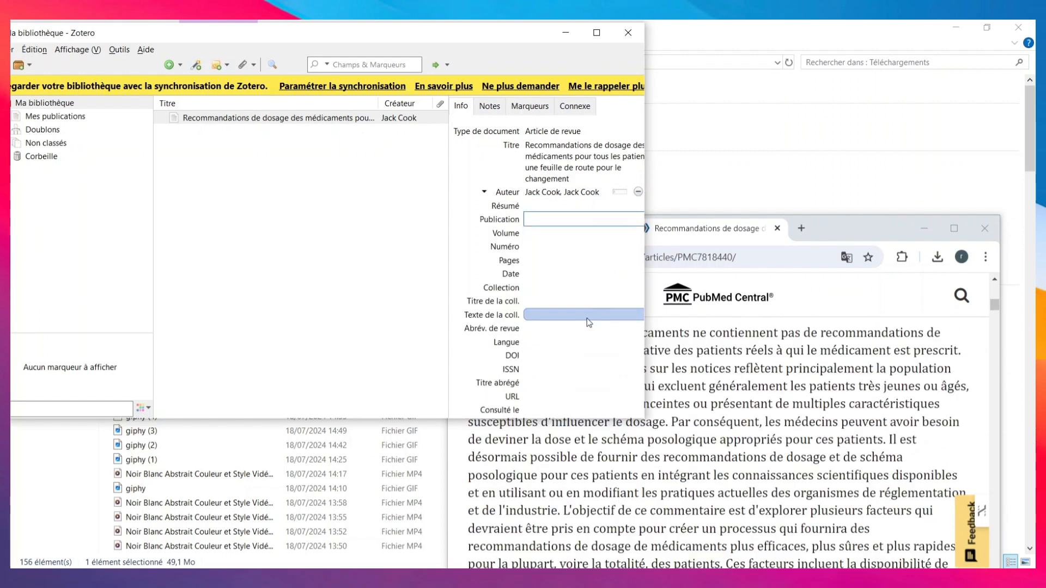
left_click(546, 234)
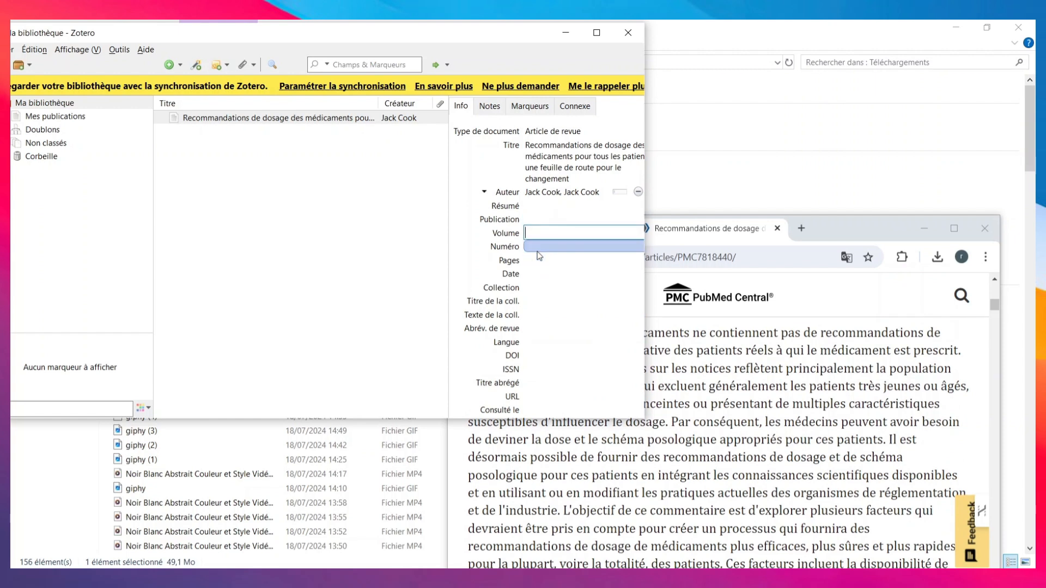
left_click(538, 250)
left_click(544, 262)
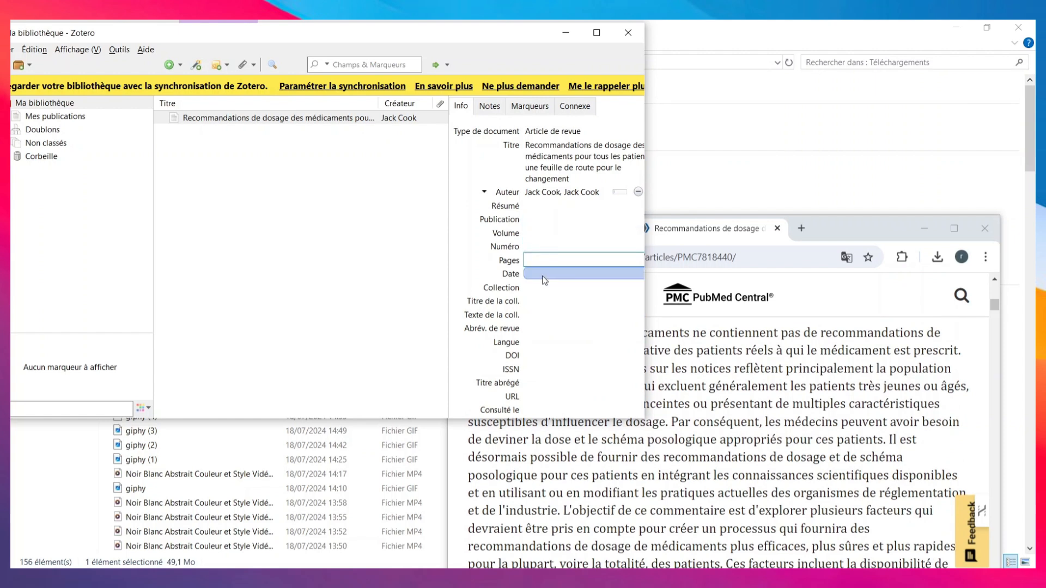
left_click(543, 275)
left_click(537, 289)
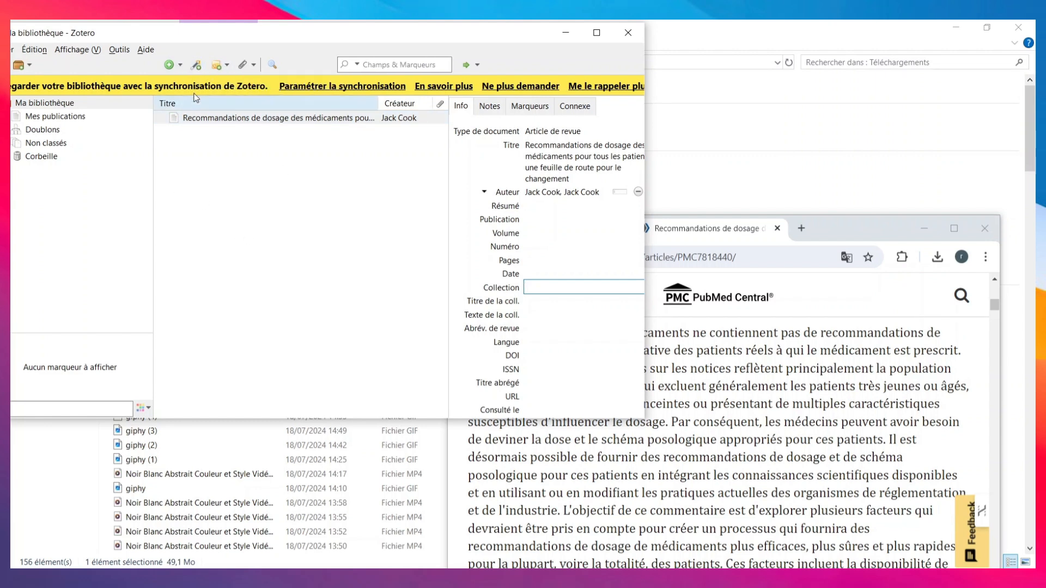
View Zotero's entry for adding items by identifier and copy the PMID 32453862 from the PMC article page
left_click(195, 66)
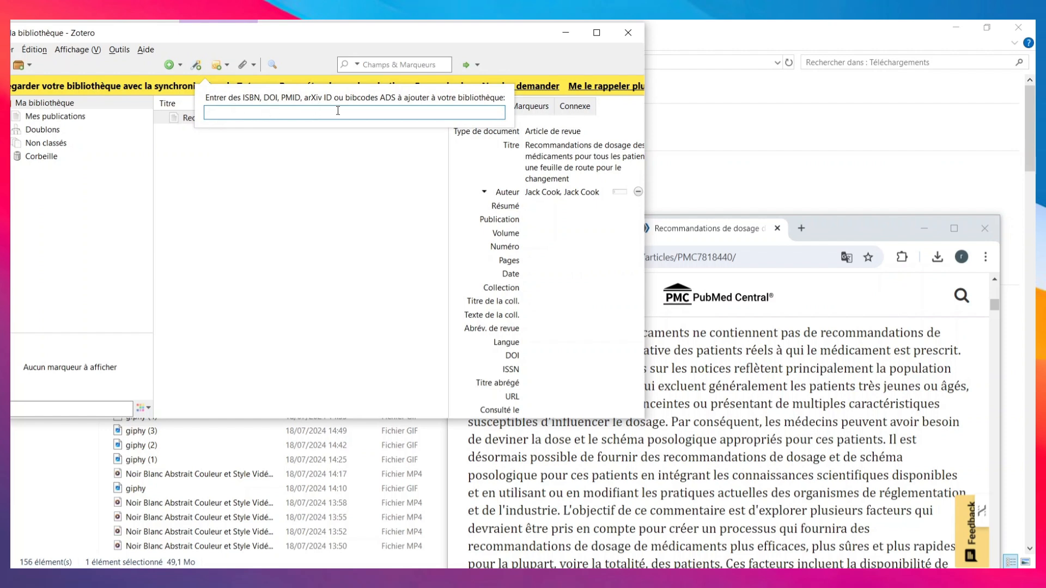
left_click(813, 308)
scroll(754, 417, "up", 1)
scroll(754, 417, "up", 7)
scroll(674, 411, "down", 3)
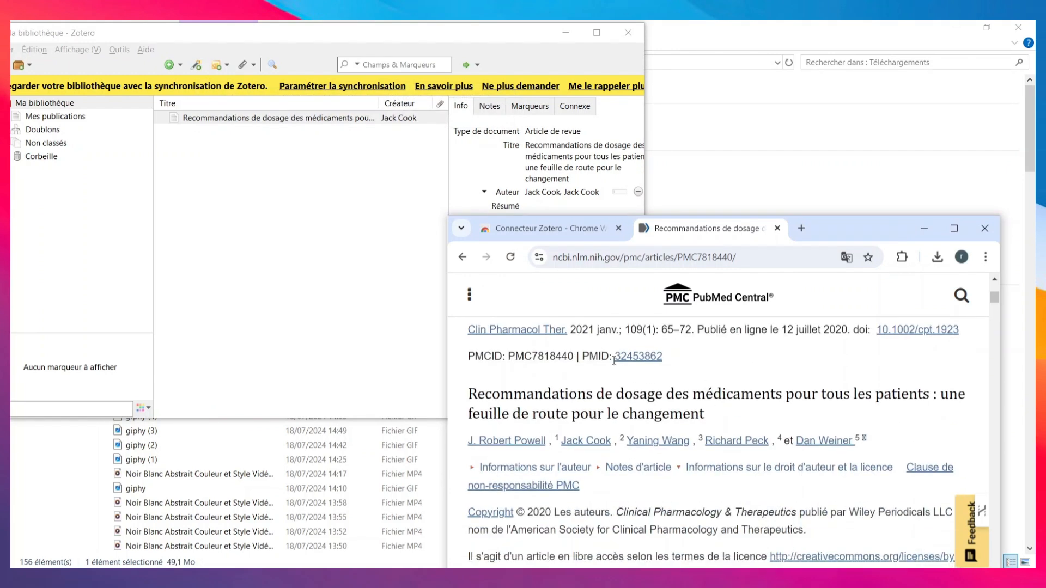
left_click_drag(611, 356, 590, 357)
left_click(665, 370)
left_click_drag(672, 364, 615, 350)
key("ctrl+c")
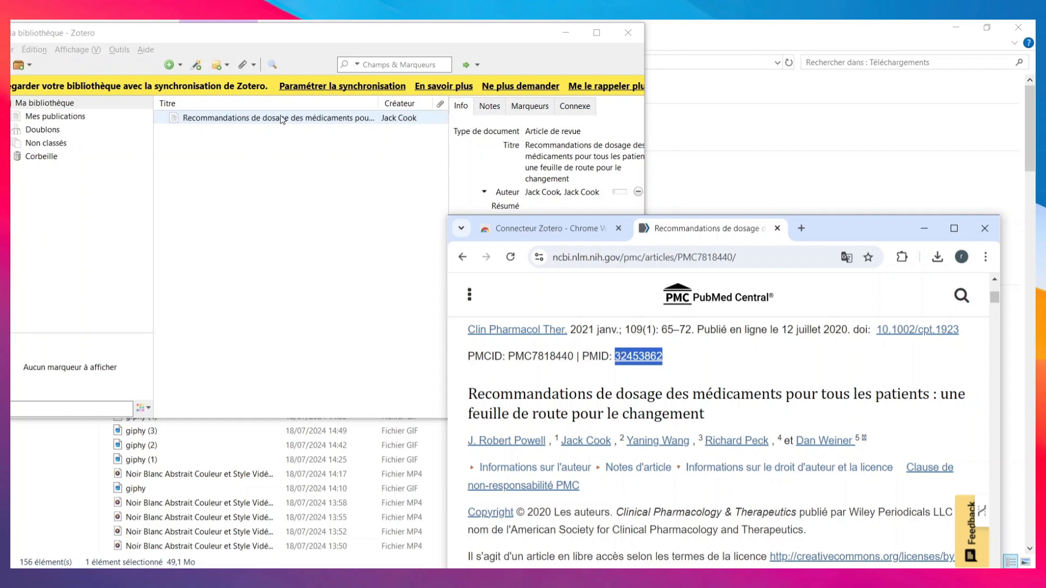
Add the article to Ma bibliothèque by its identifier, PMID 32453862
left_click(196, 65)
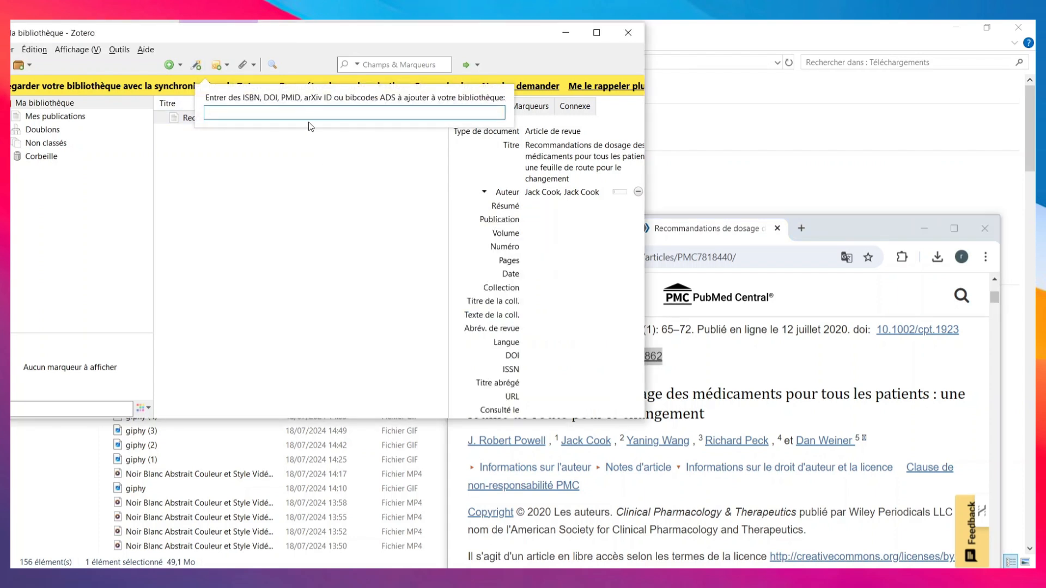
key("ctrl+v")
key("Return")
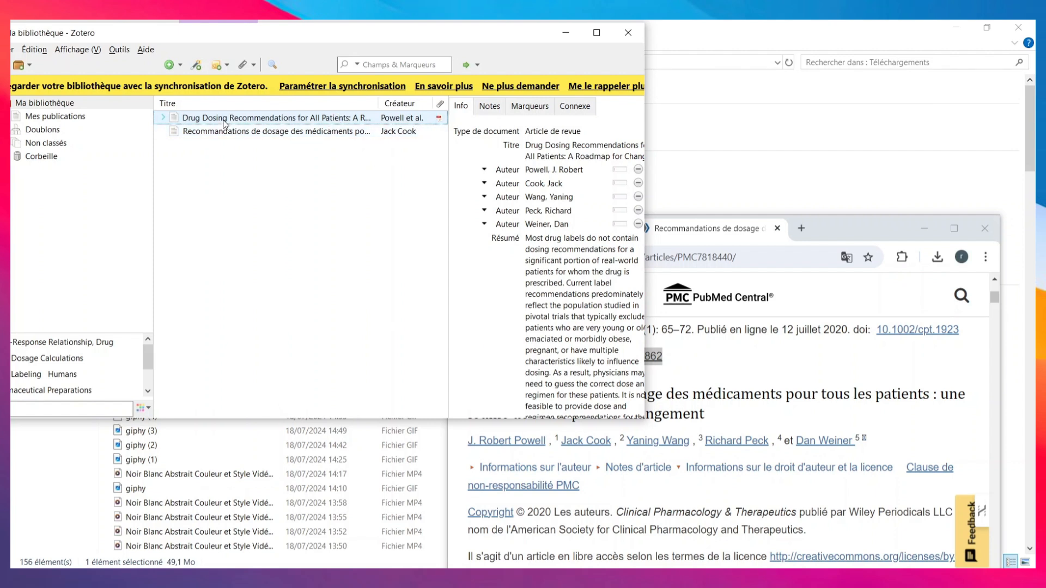
Examine the authors, abstract, publication details and identifiers of the imported "Drug Dosing Recommendations for All Patients" item
left_click(571, 242)
scroll(579, 266, "down", 5)
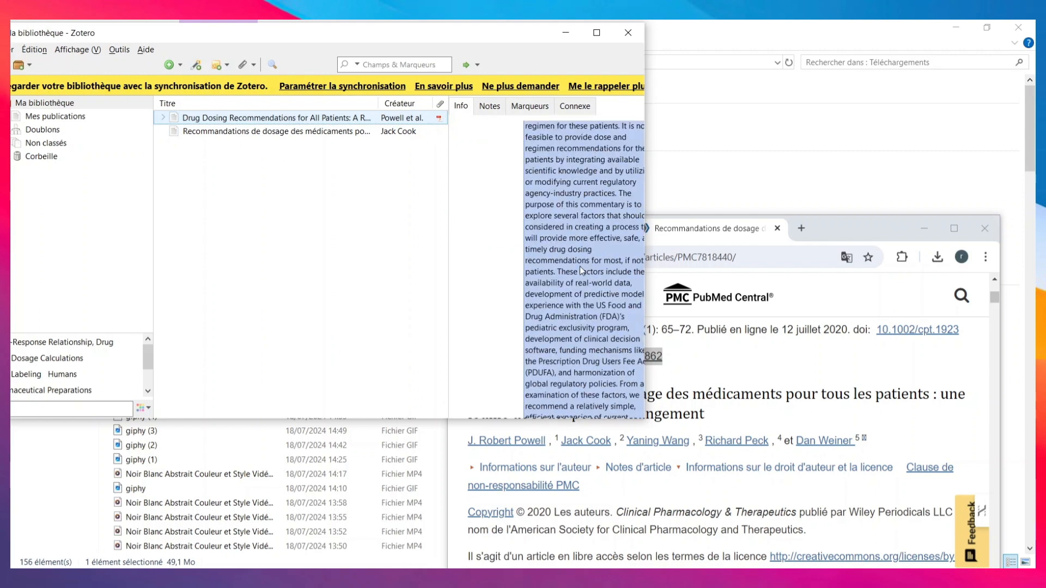
left_click(574, 264)
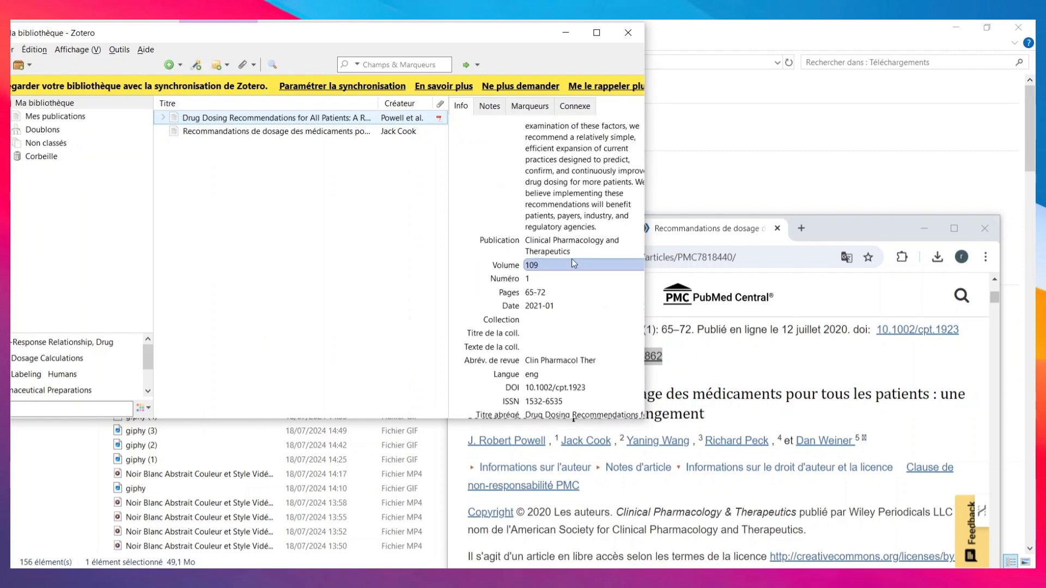
scroll(572, 262, "down", 6)
scroll(567, 267, "up", 11)
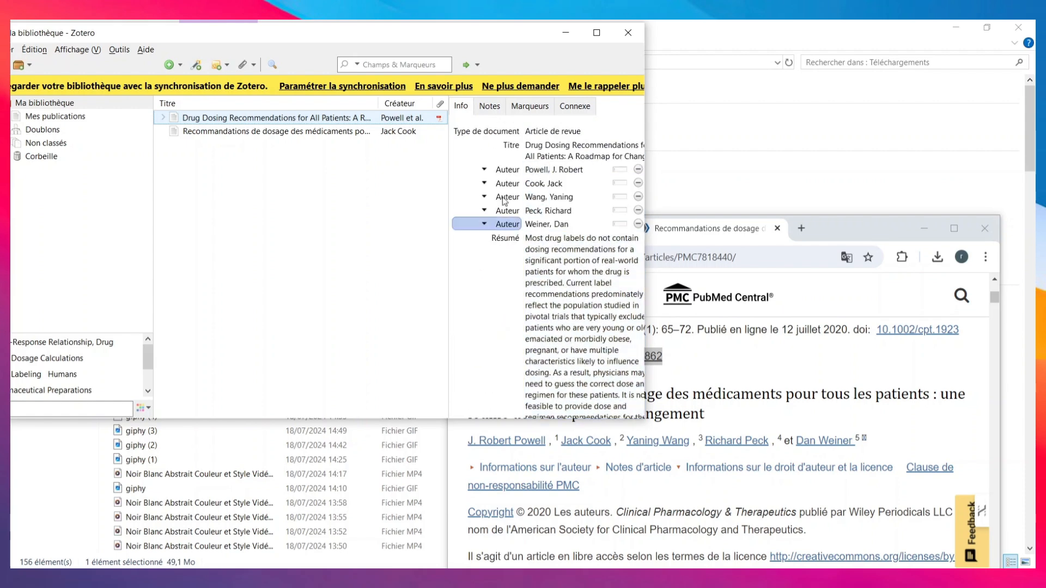
scroll(521, 242, "down", 3)
scroll(521, 242, "down", 5)
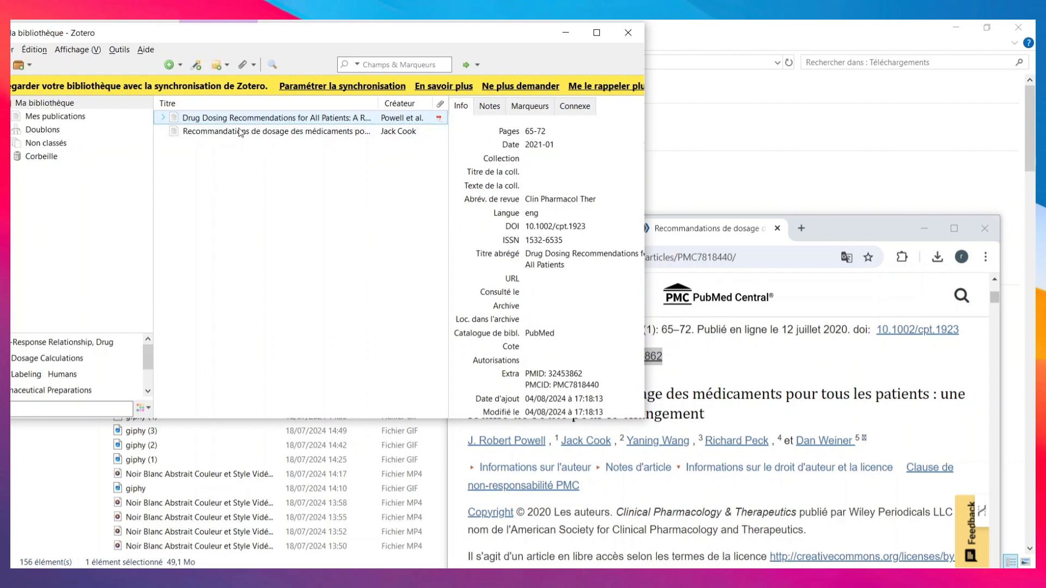
Expand the imported item's attachments, open the Texte intégral PDF and leaf through its pages
left_click(163, 119)
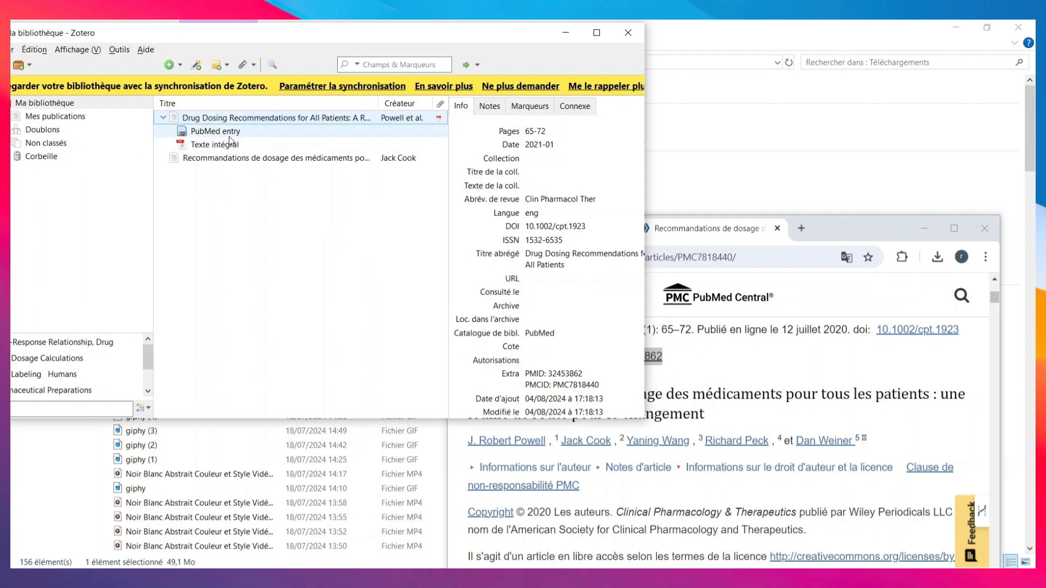
double_click(220, 145)
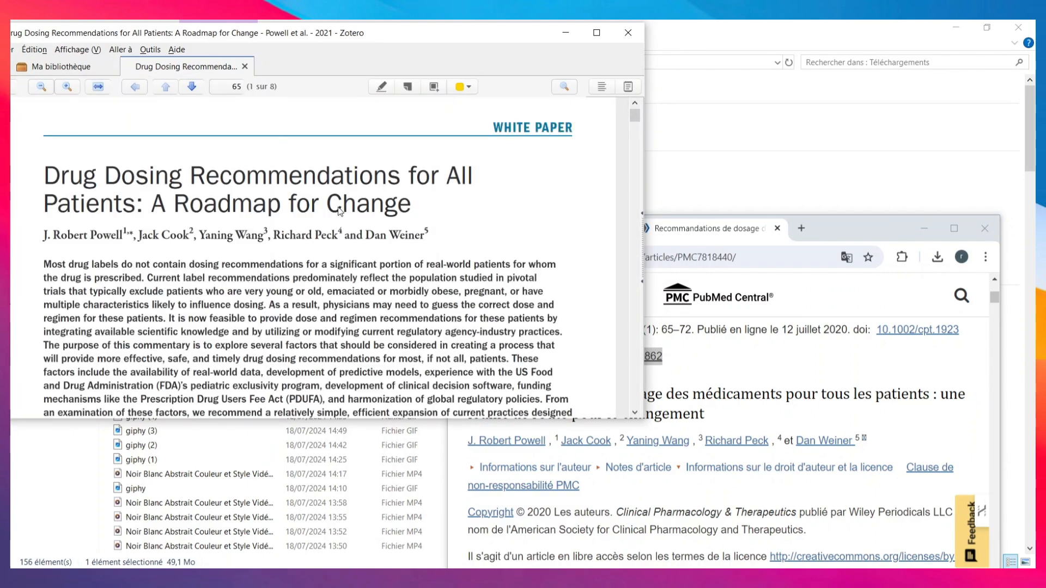
scroll(259, 201, "down", 20)
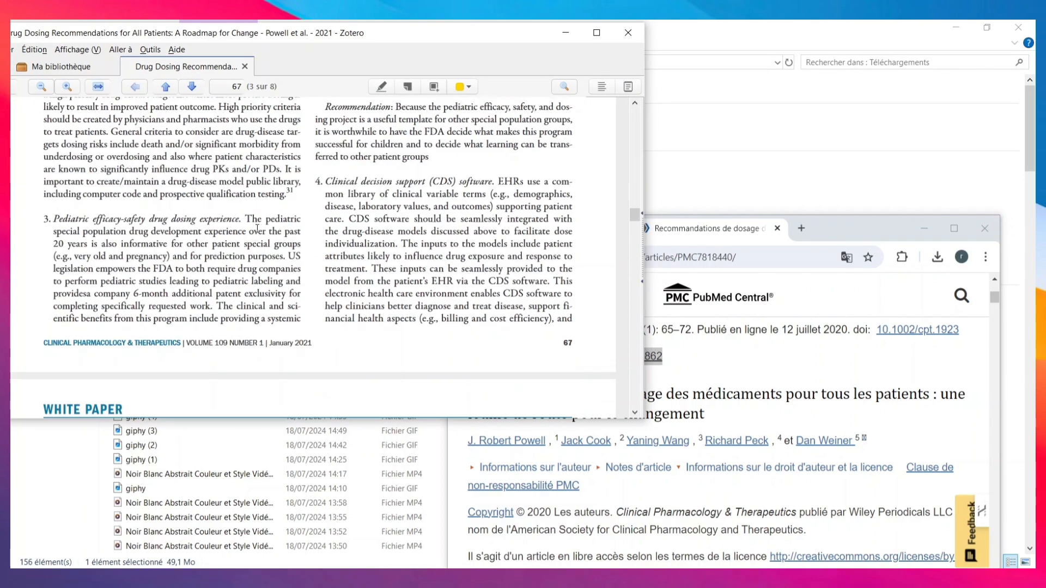
scroll(258, 199, "down", 15)
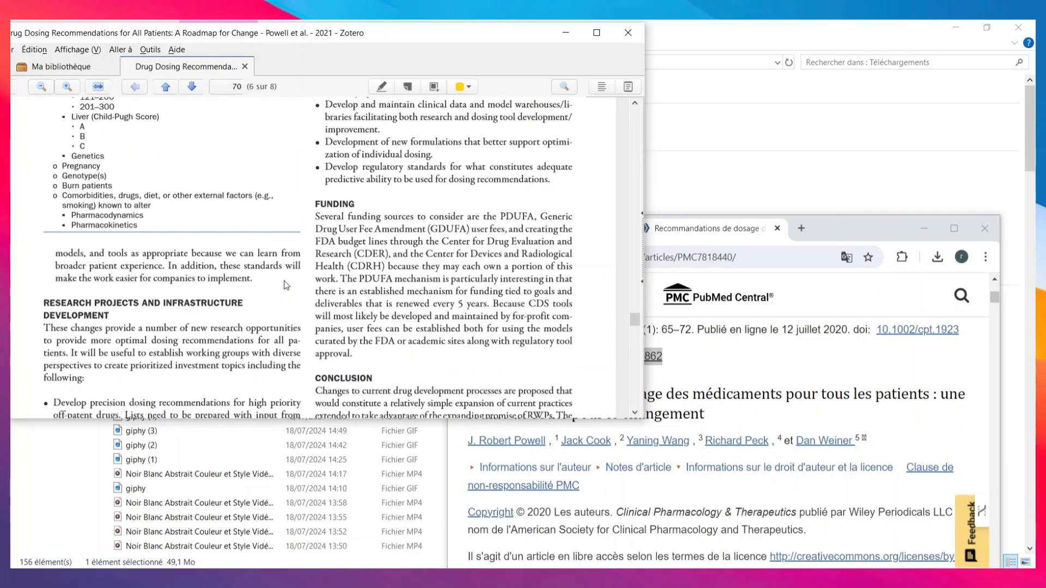
scroll(284, 284, "up", 18)
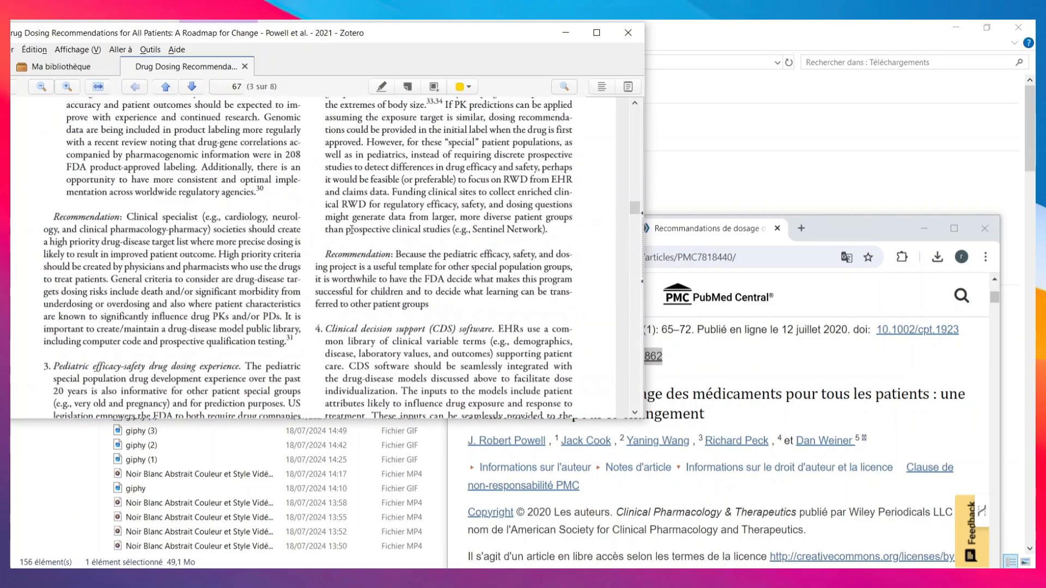
scroll(351, 230, "up", 5)
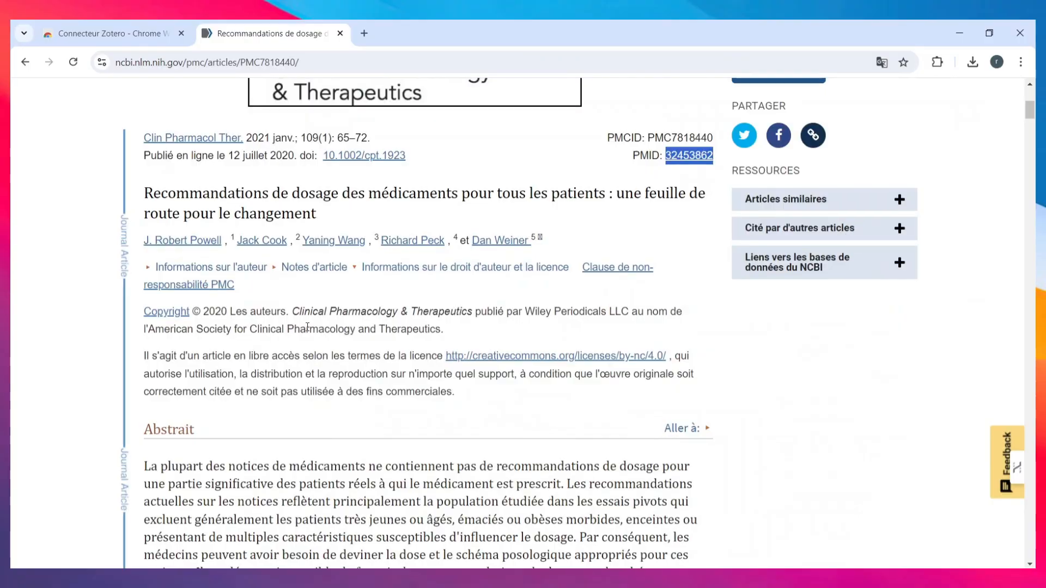
Save the open PMC article to Zotero with the Zotero Connector, choosing the web page without snapshot option
scroll(284, 304, "up", 6)
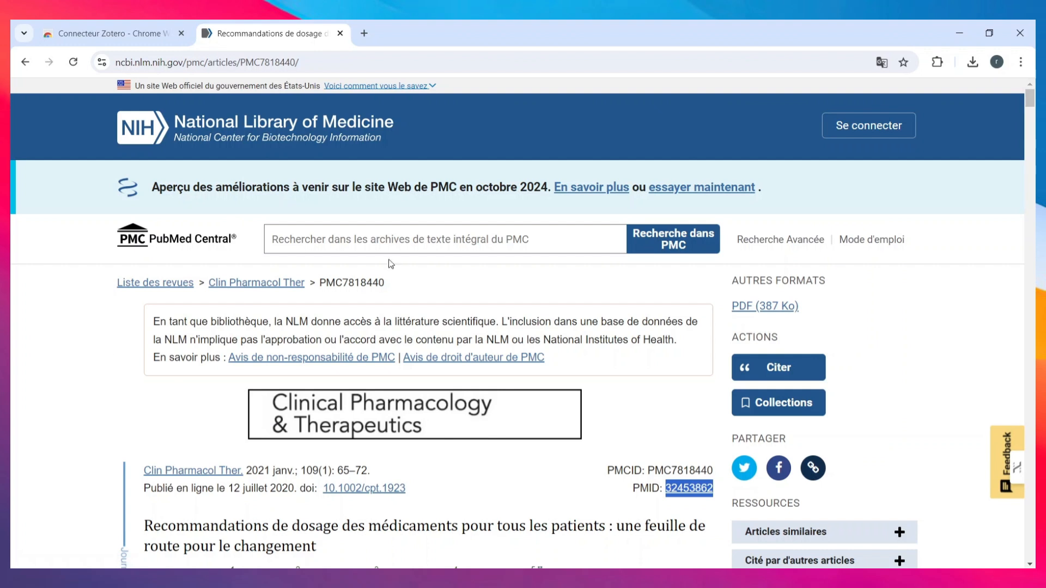
left_click(937, 62)
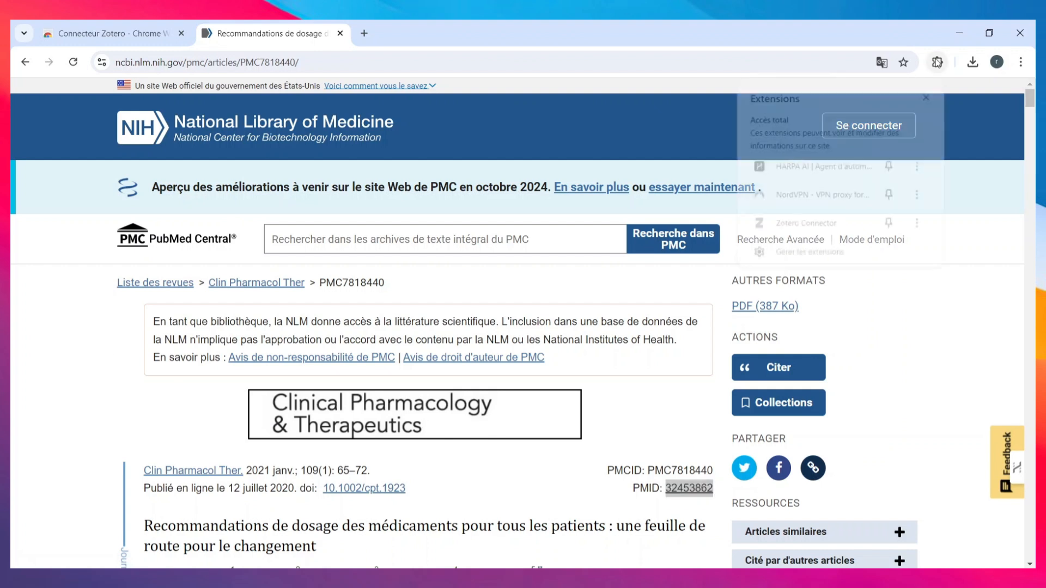
left_click(829, 228)
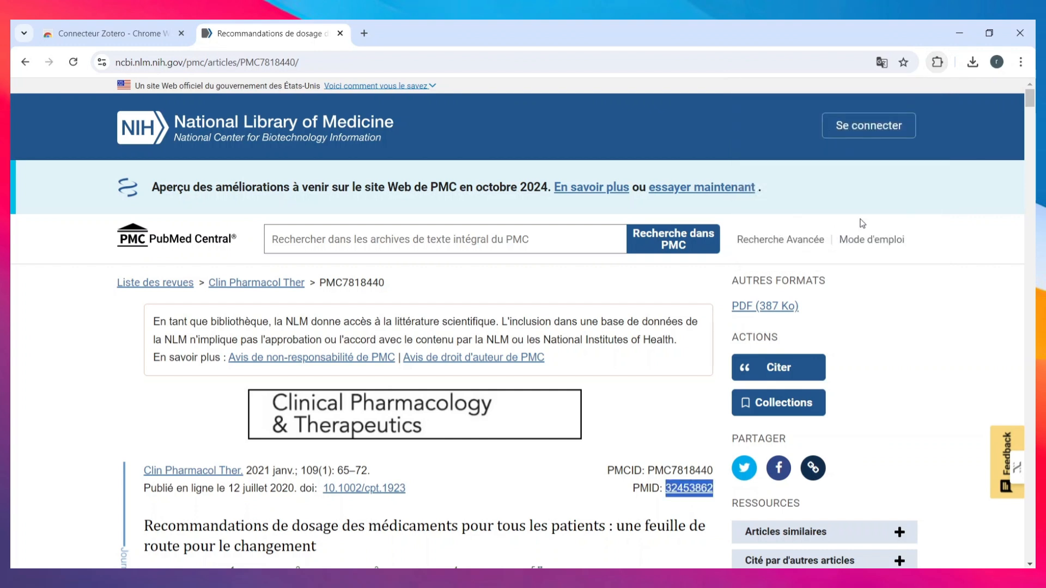
left_click(937, 61)
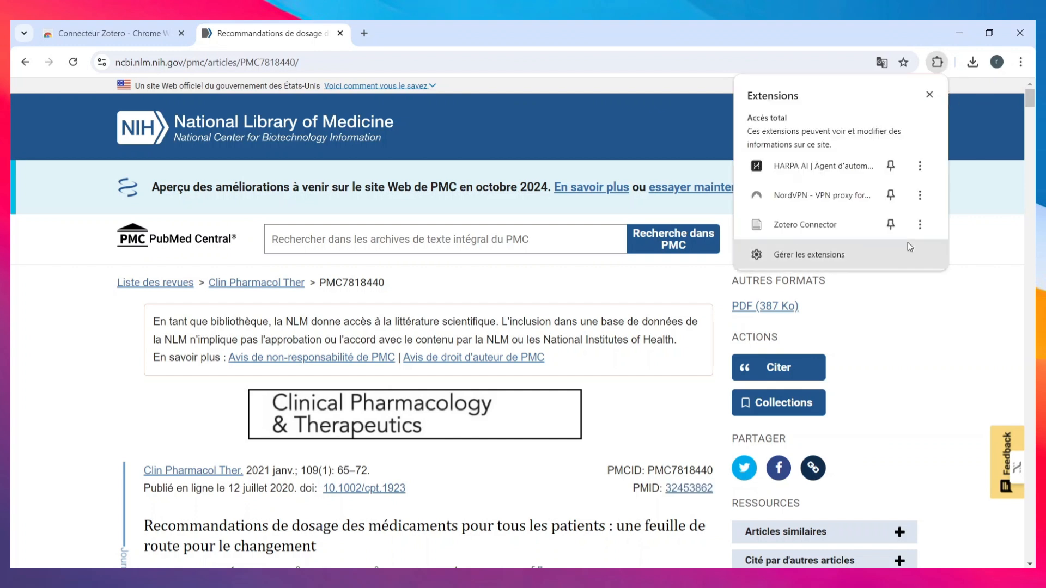
left_click(920, 223)
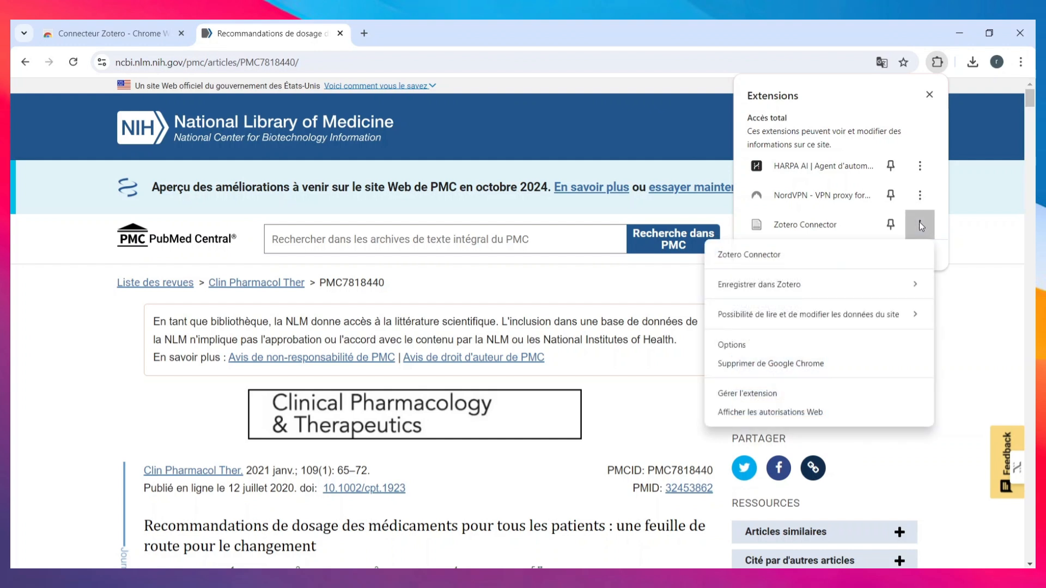
mouse_move(825, 287)
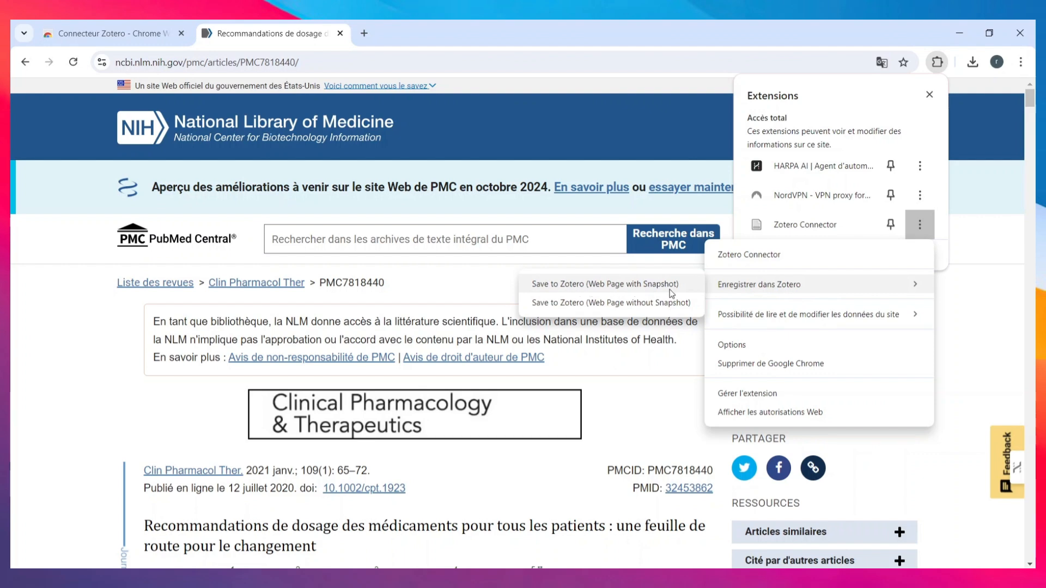
left_click(635, 303)
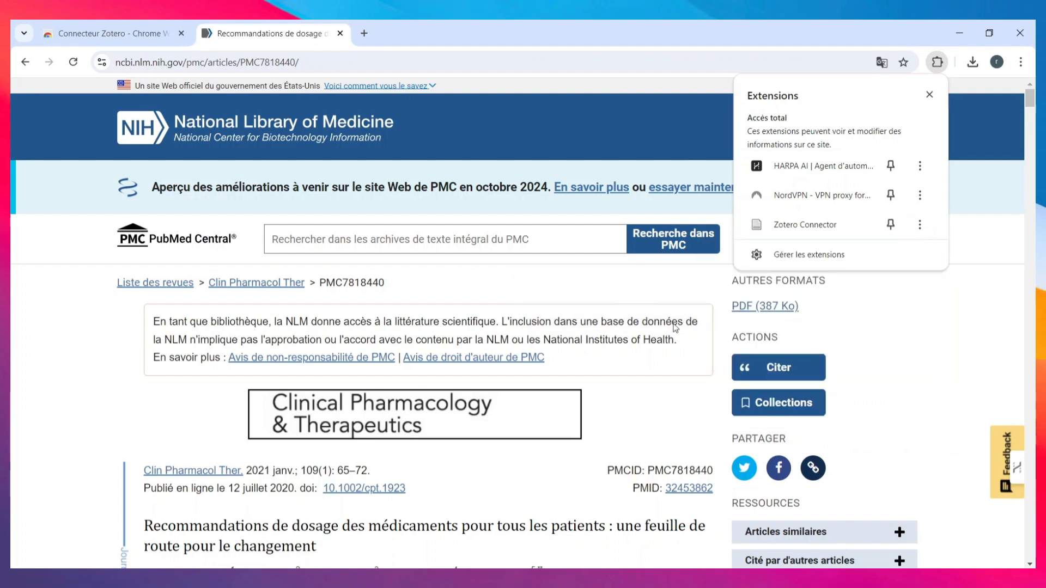
Switch to Zotero, create a collection named pharmacology and open it
key("alt+Tab")
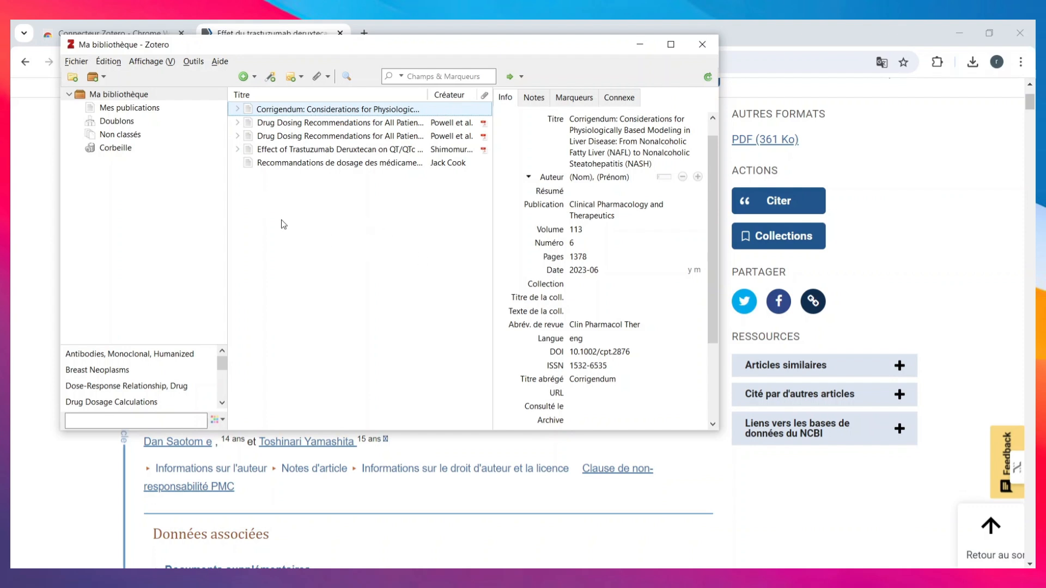
left_click(73, 79)
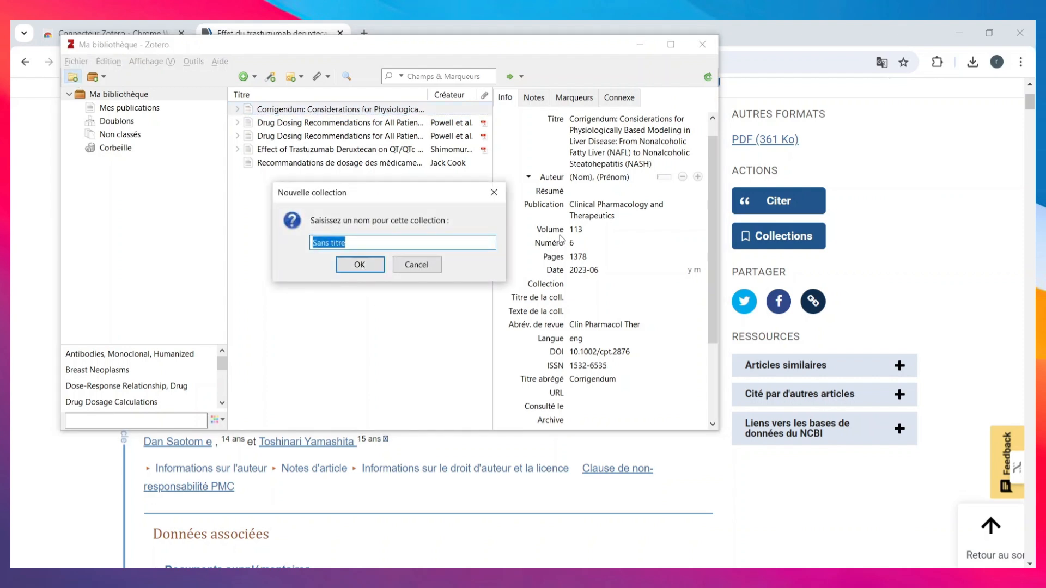
type("pharmacol")
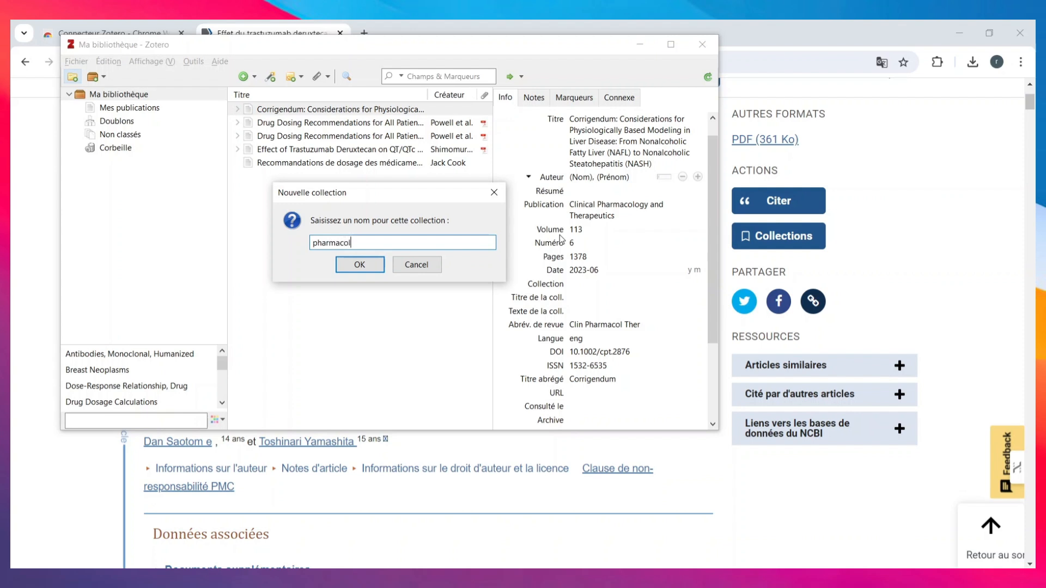
type("ogy")
key("Return")
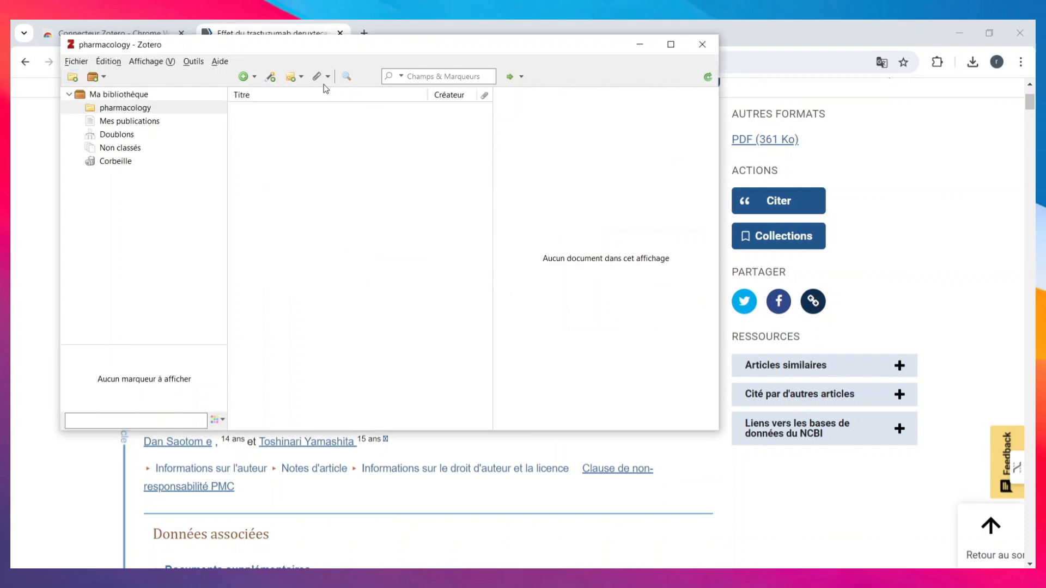
left_click(144, 112)
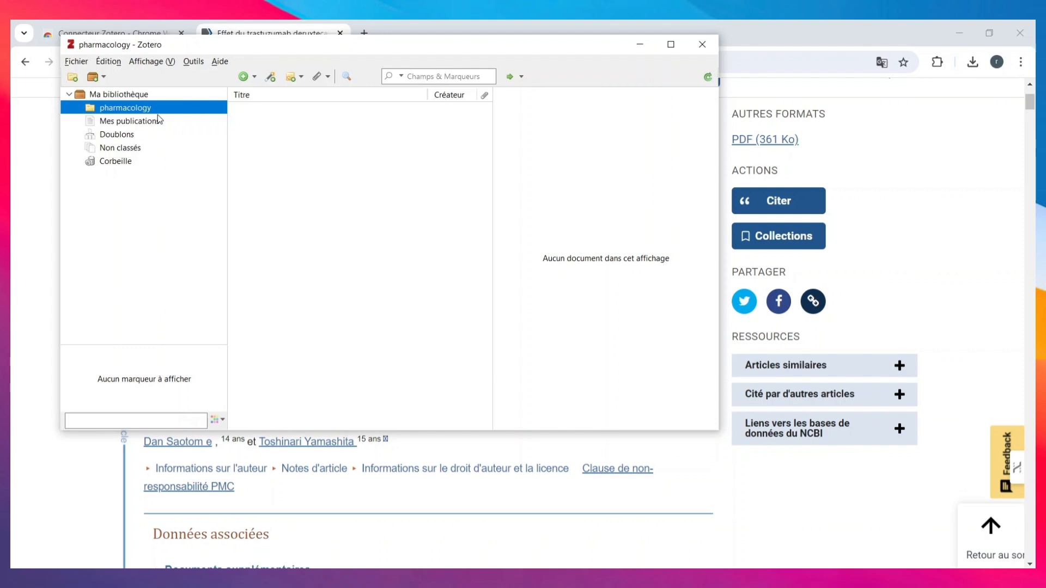
Add the "Drug Dosing Recommendations" and "Effect of Trastuzumab Deruxtecan" articles from Ma bibliothèque to the pharmacology collection, and view its contents
left_click(126, 97)
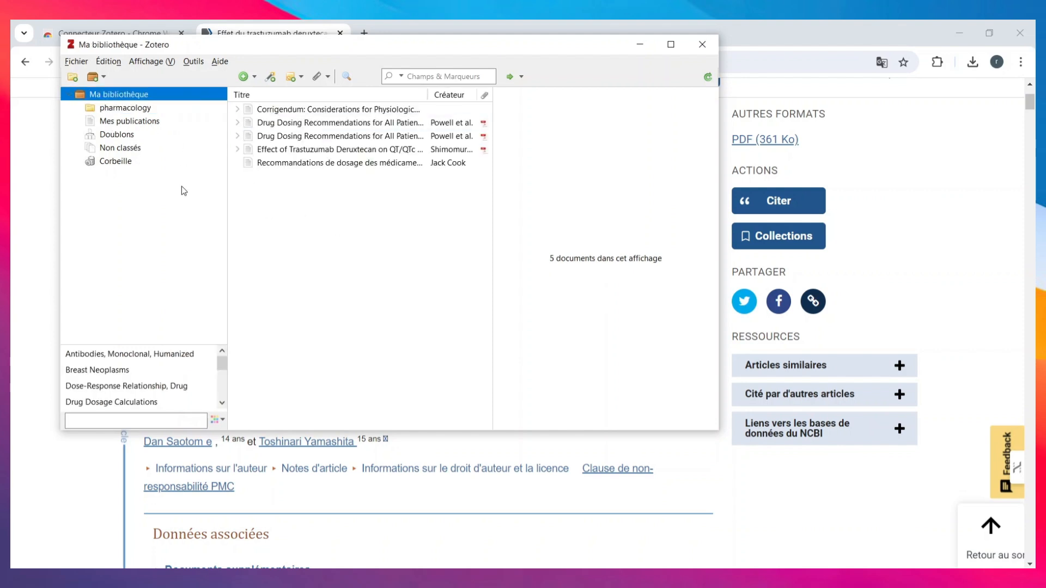
left_click(327, 123)
left_click_drag(327, 123, 144, 112)
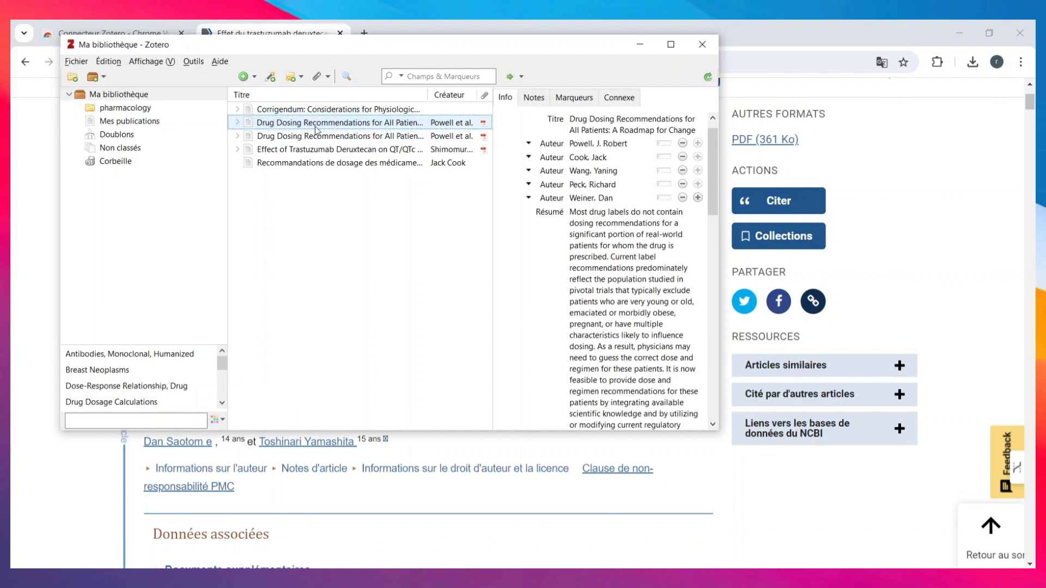
right_click(269, 123)
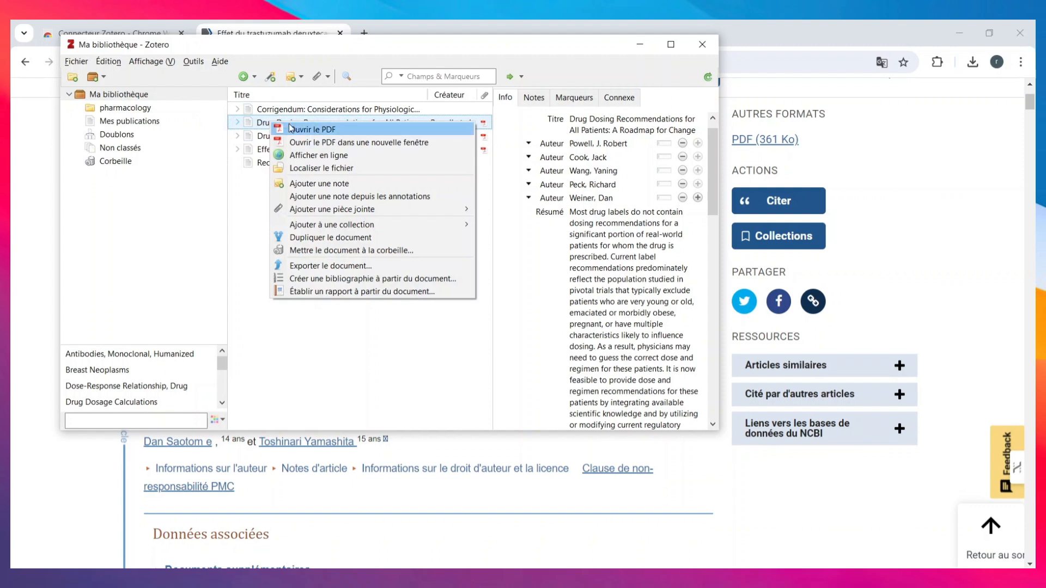
right_click(262, 126)
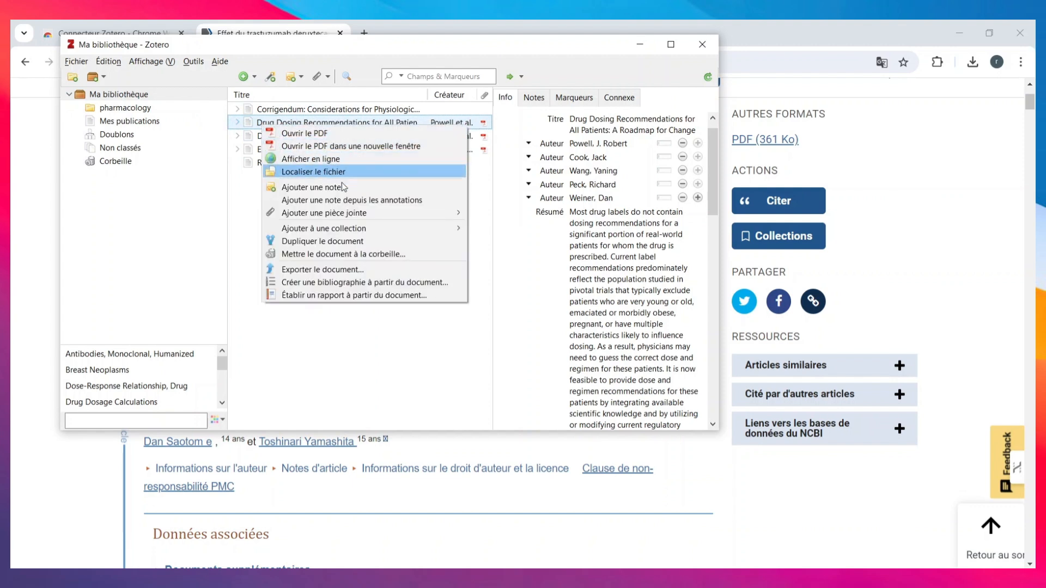
mouse_move(357, 232)
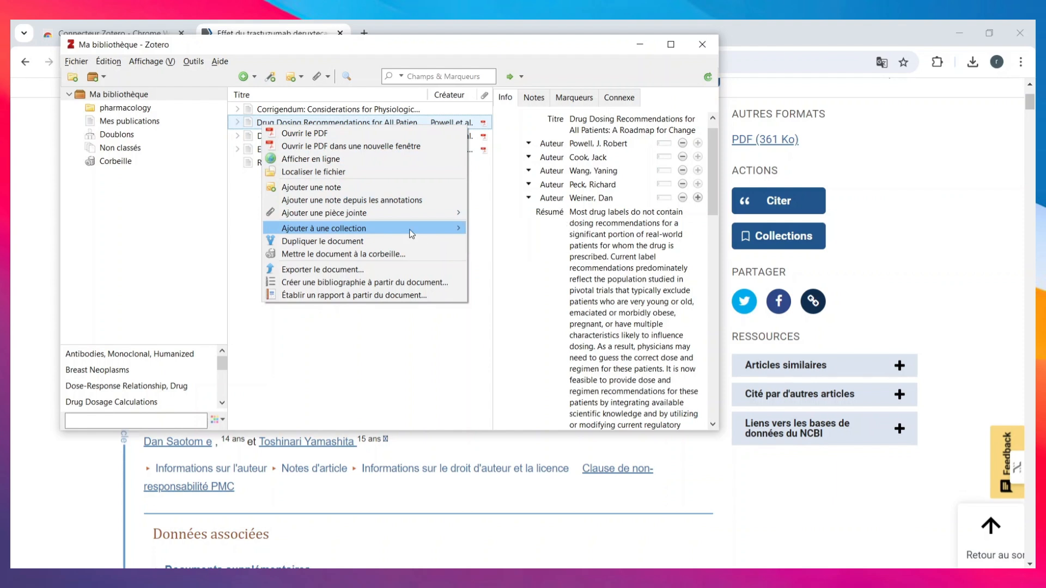
double_click(172, 112)
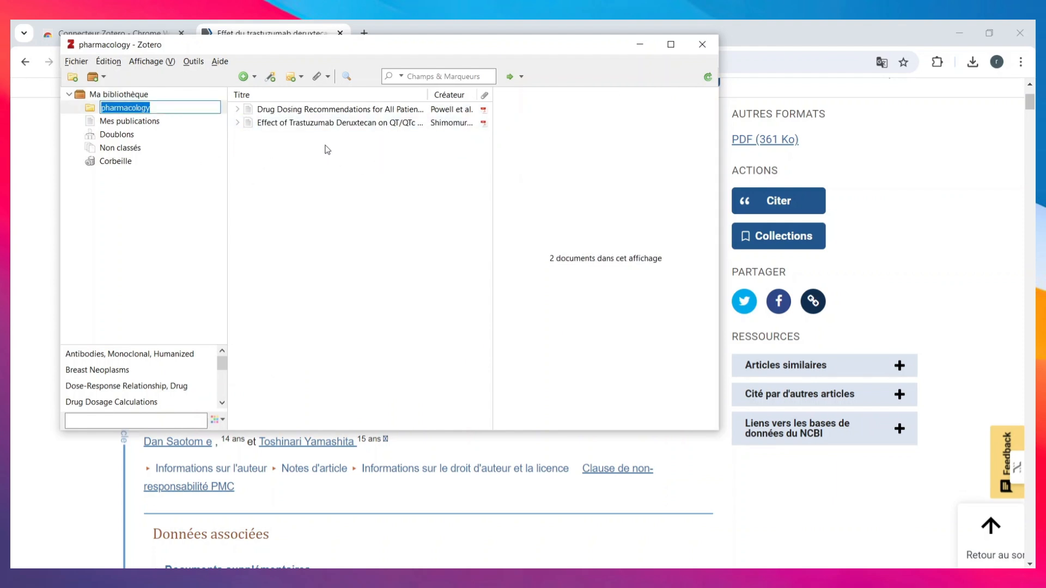
key("Return")
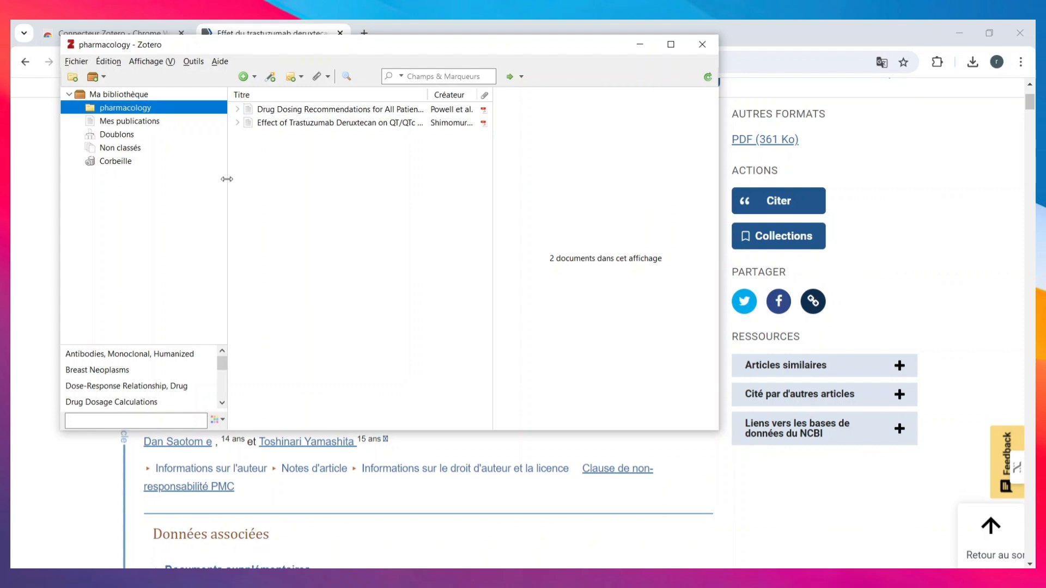
Add an empty note to the second "Drug Dosing Recommendations for All Patients" item in Ma bibliothèque
left_click(116, 96)
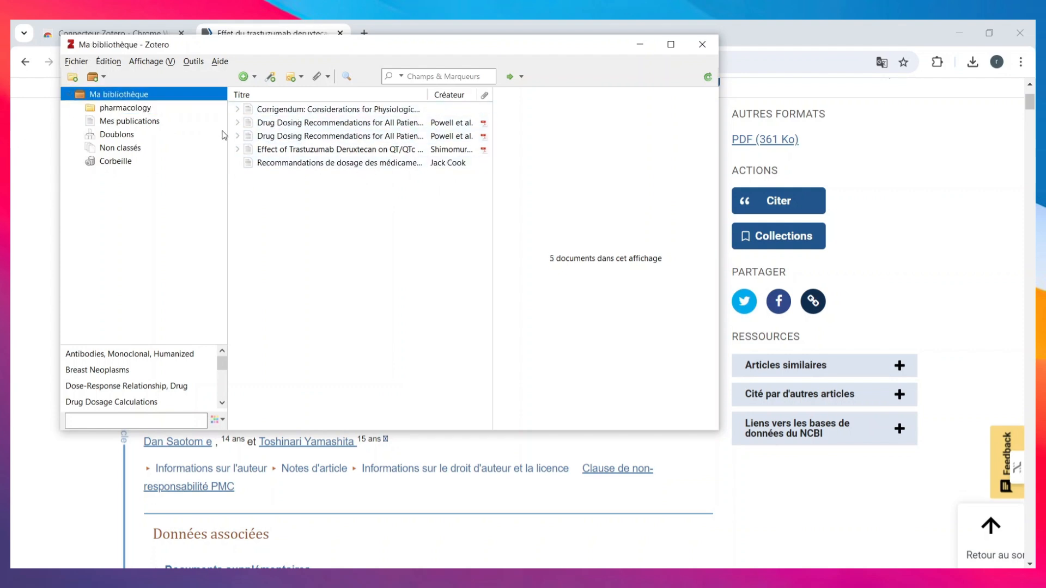
left_click(318, 136)
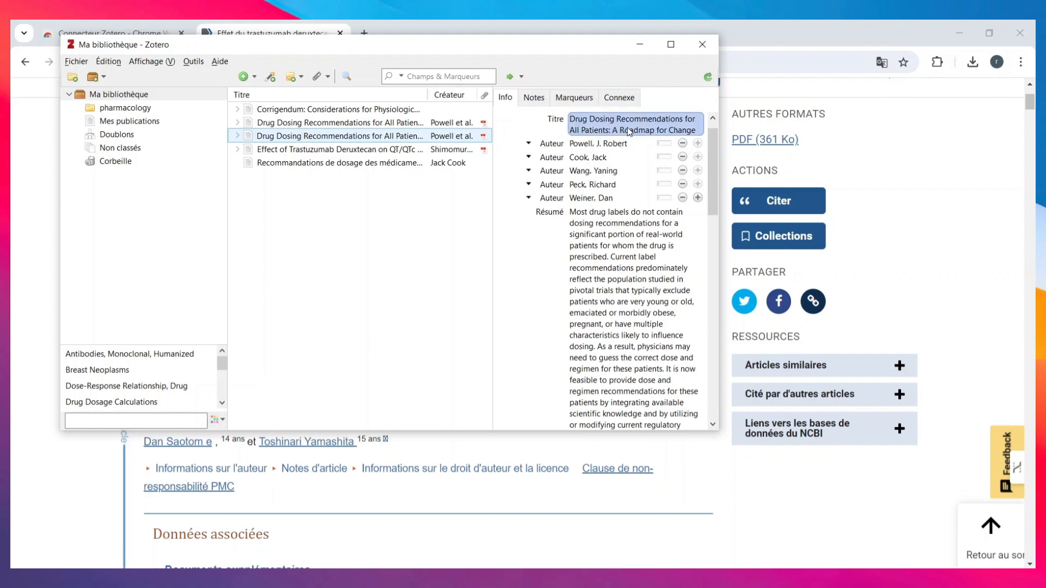
left_click(536, 98)
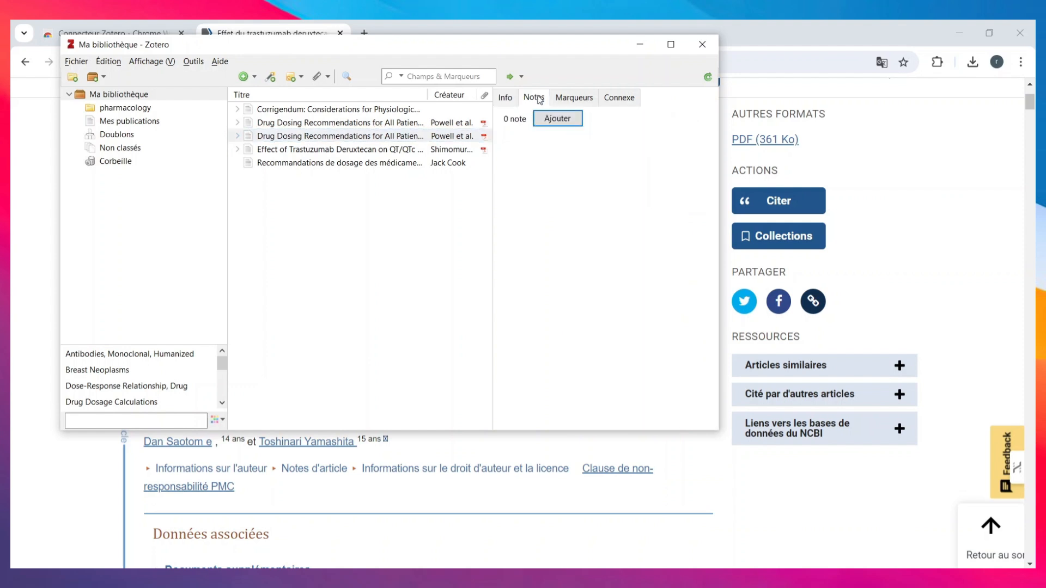
left_click(561, 123)
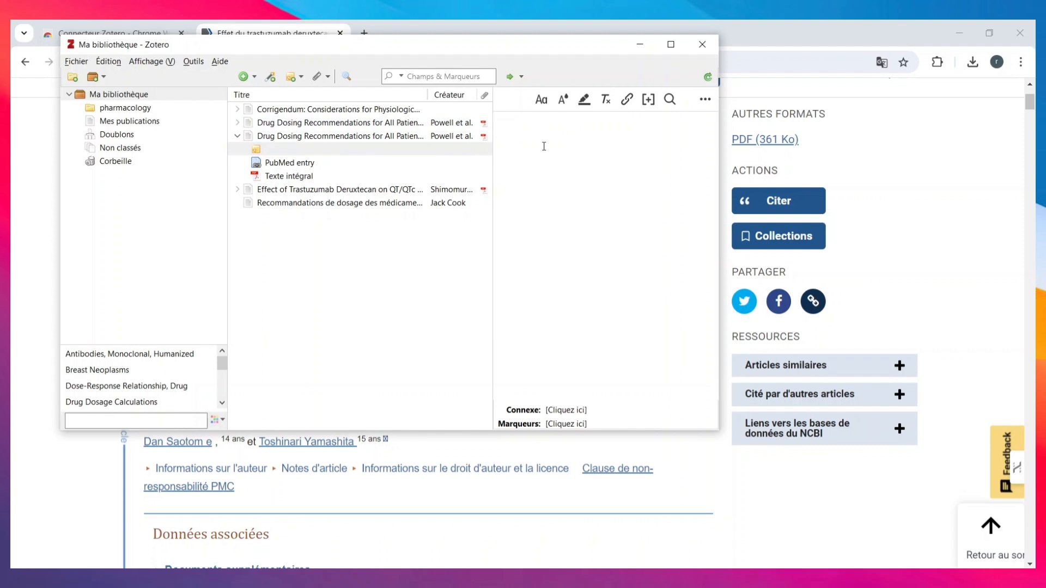
Examine the tags of the second "Drug Dosing Recommendations for All Patients" item
left_click(282, 137)
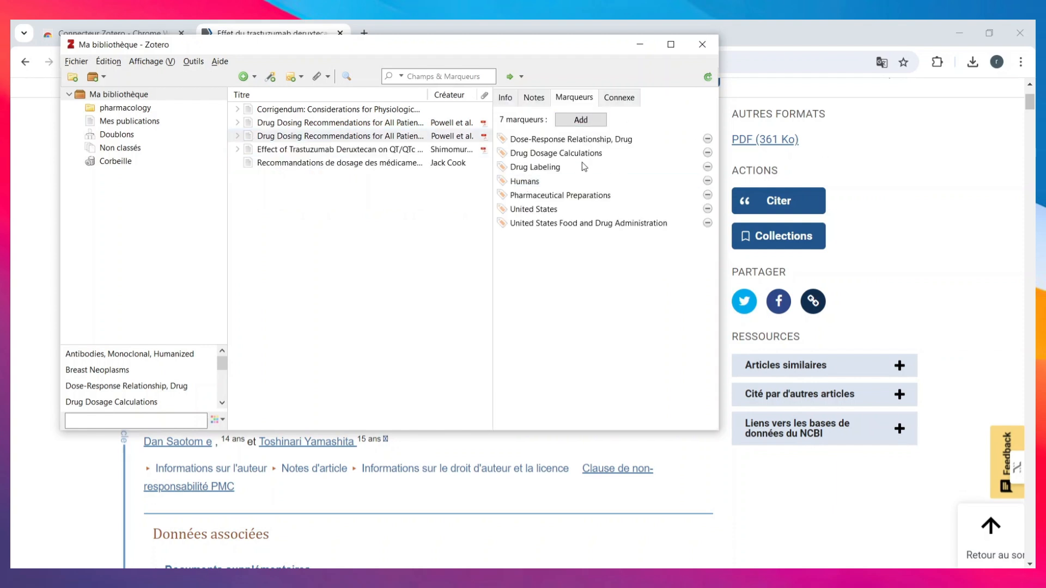
left_click(584, 212)
left_click(575, 154)
Merge the two duplicate "Drug Dosing Recommendations" items in Doublons, keeping the 04/08/2024 17:18:13 version as master, and return to Ma bibliothèque
left_click(106, 135)
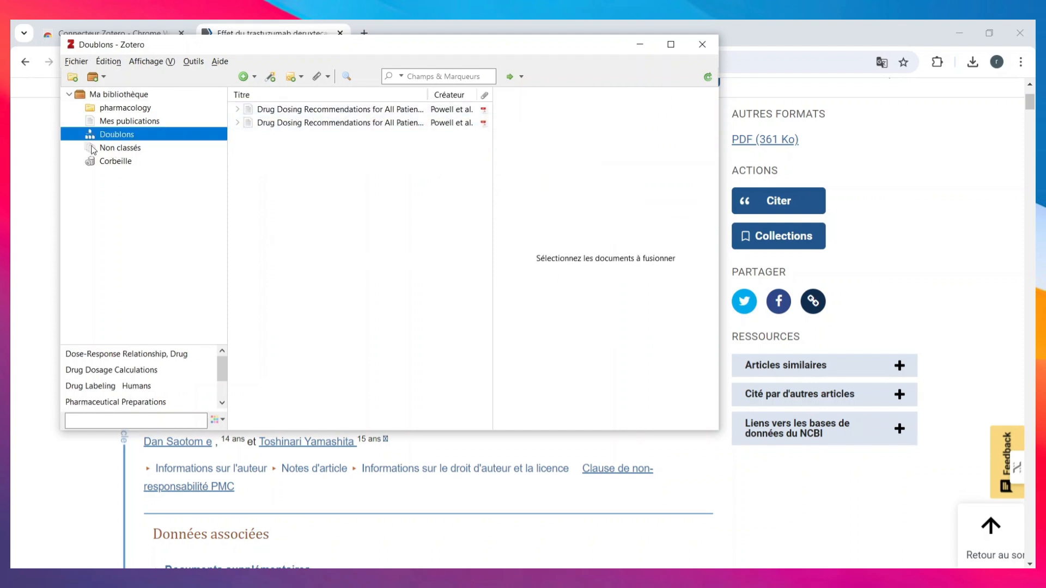
left_click(327, 127)
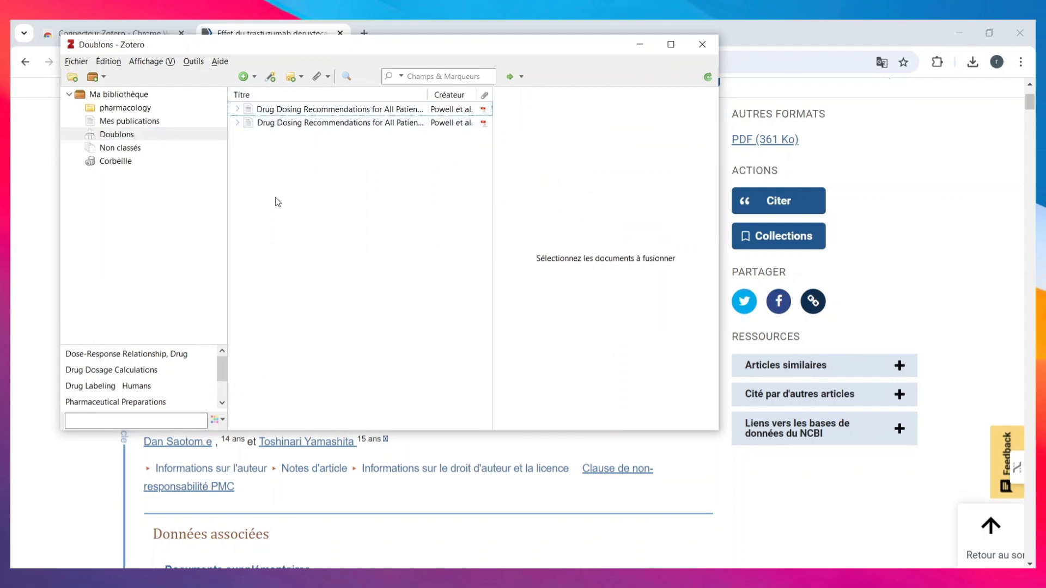
left_click(313, 118)
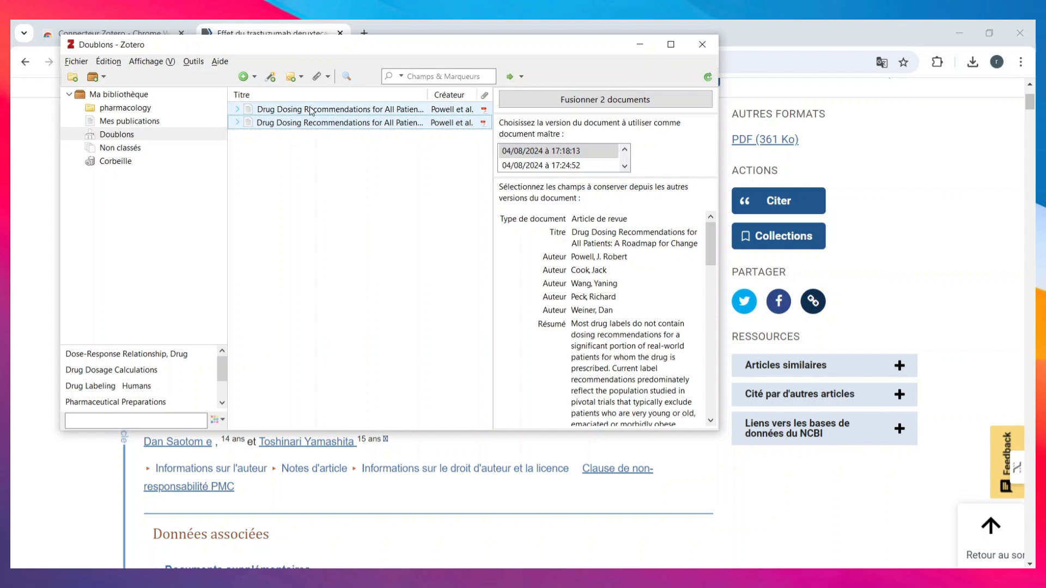
scroll(182, 391, "down", 1)
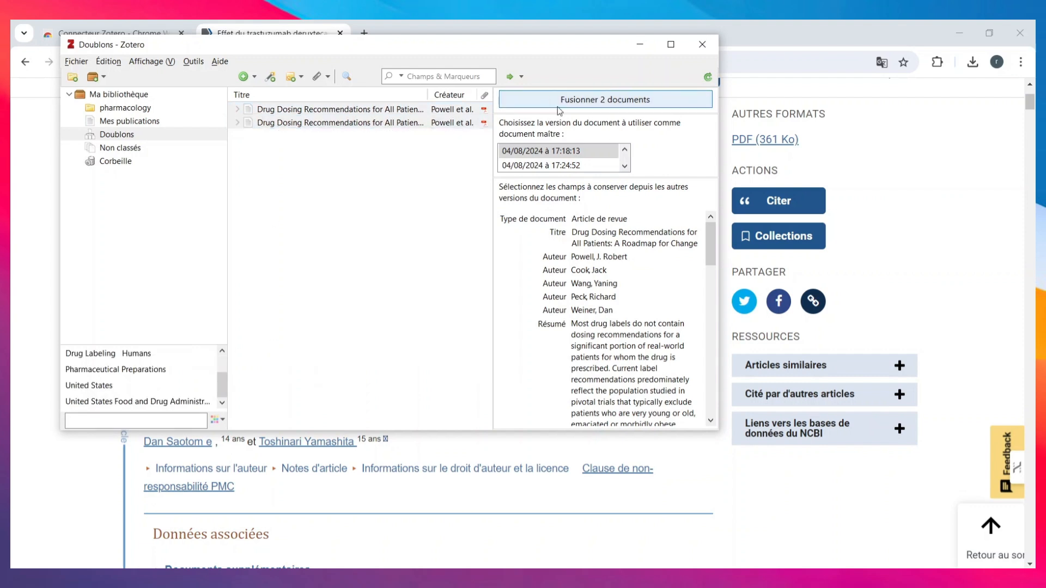
left_click(618, 103)
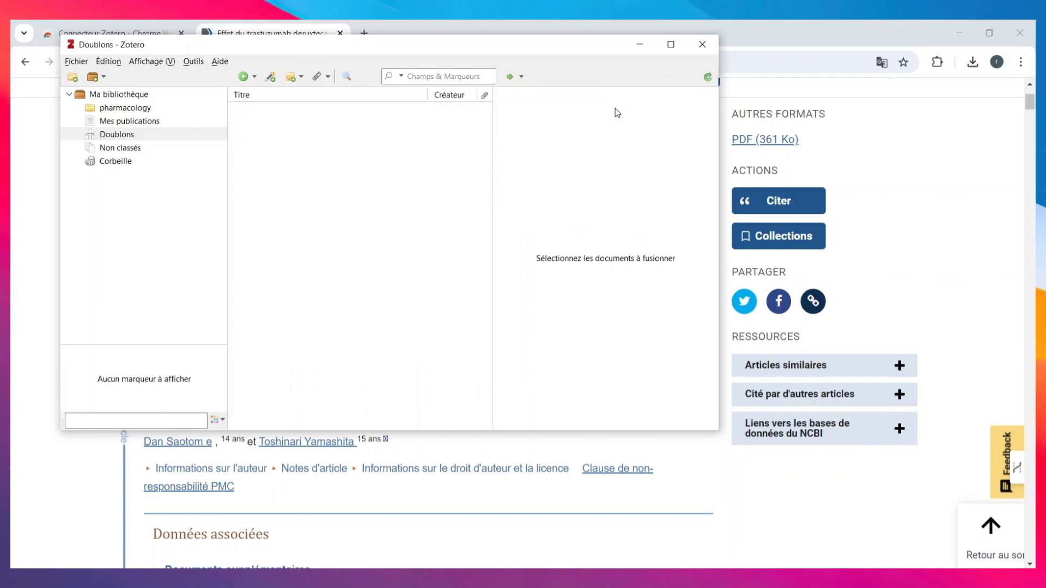
left_click(148, 100)
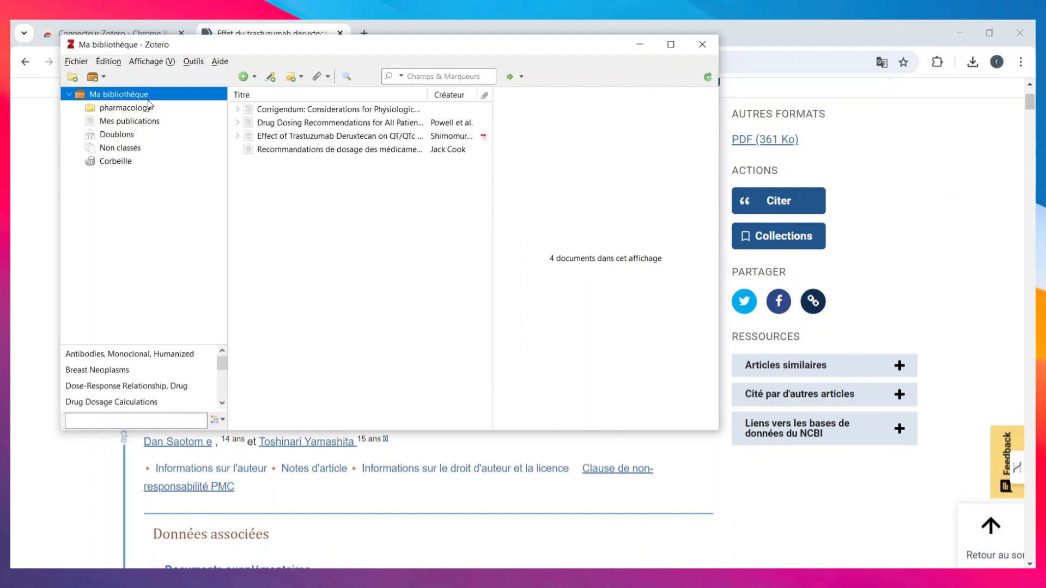